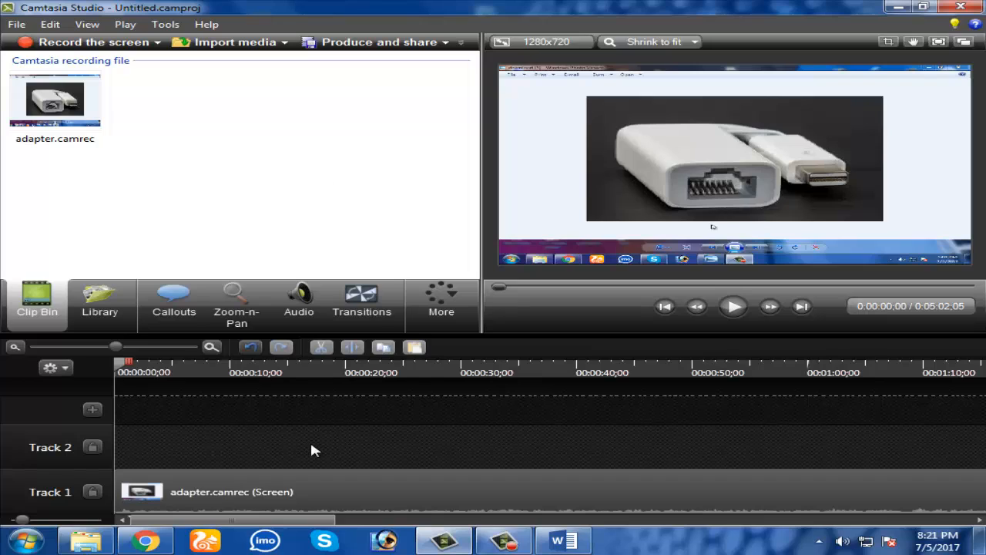
# - Set the clip speed of the adapter.camrec clip on Track 1 to 105% of the original
pyautogui.click(337, 481)
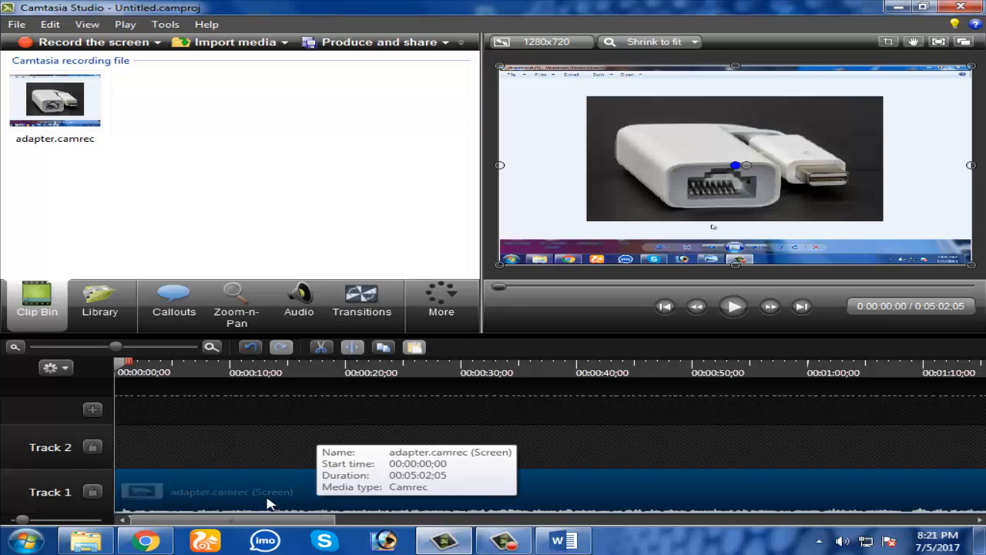
pyautogui.click(187, 441)
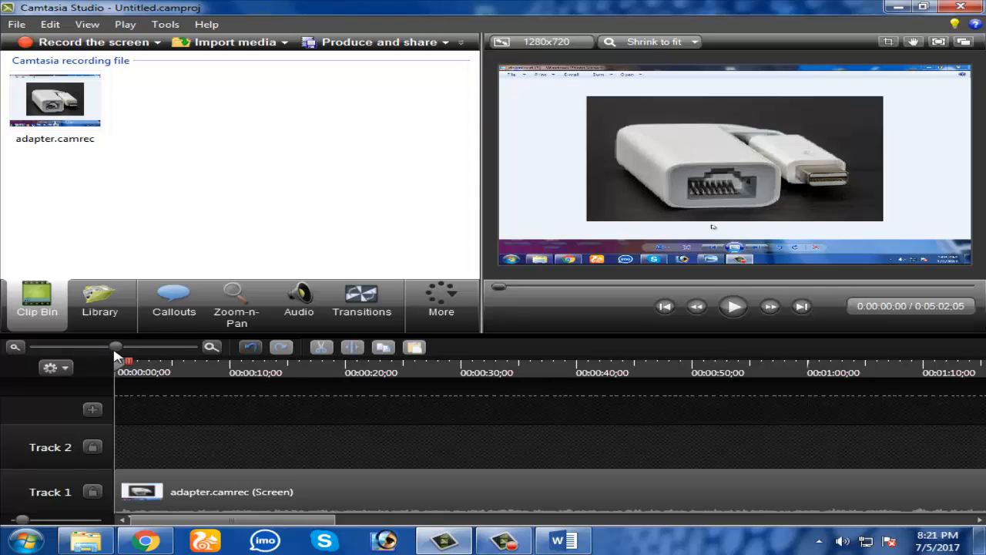
pyautogui.moveTo(116, 347); pyautogui.dragTo(69, 347)
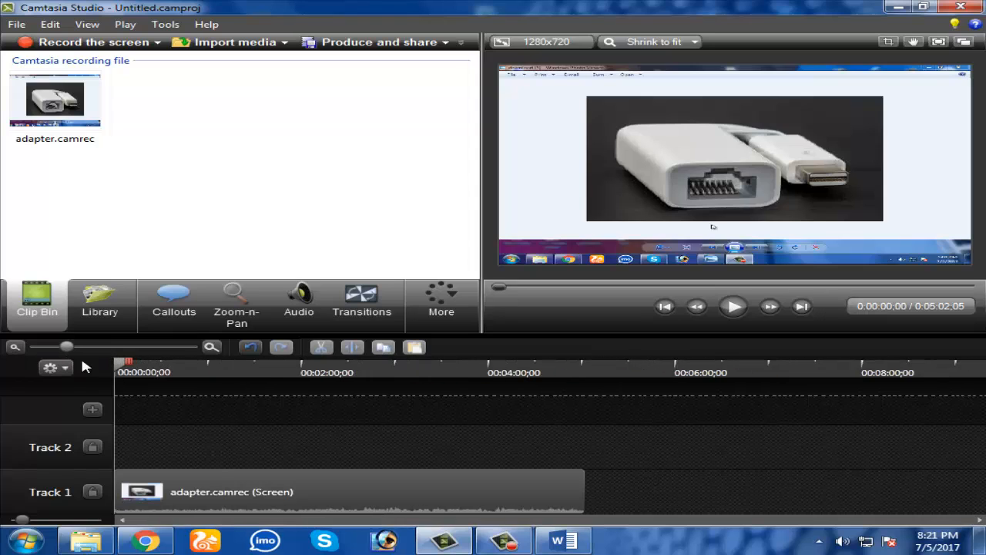
pyautogui.click(369, 504)
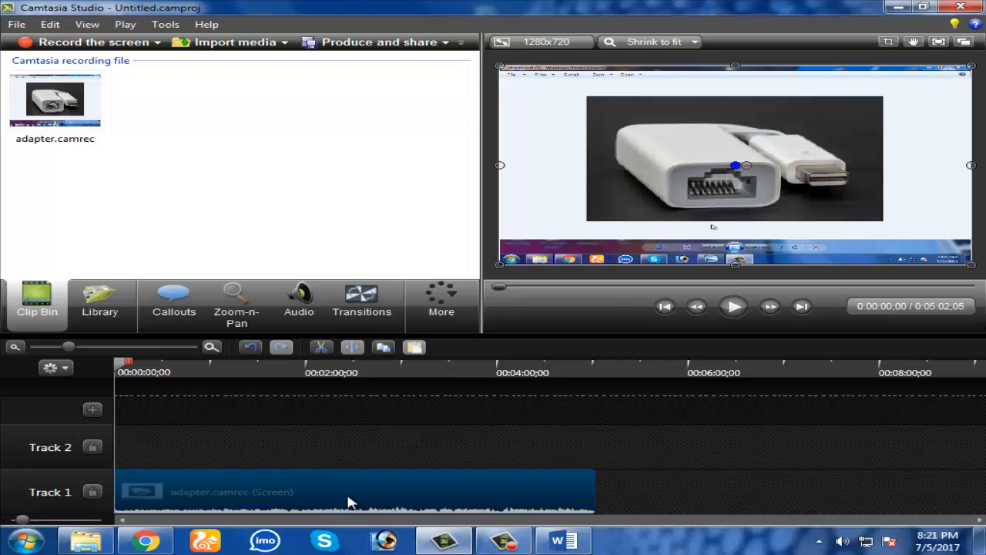
pyautogui.rightClick(347, 502)
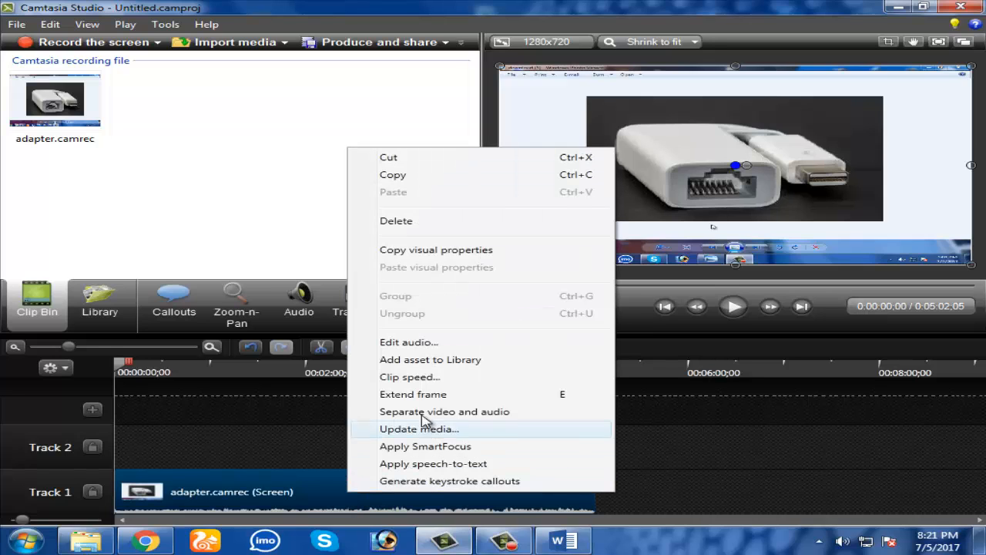
pyautogui.click(414, 381)
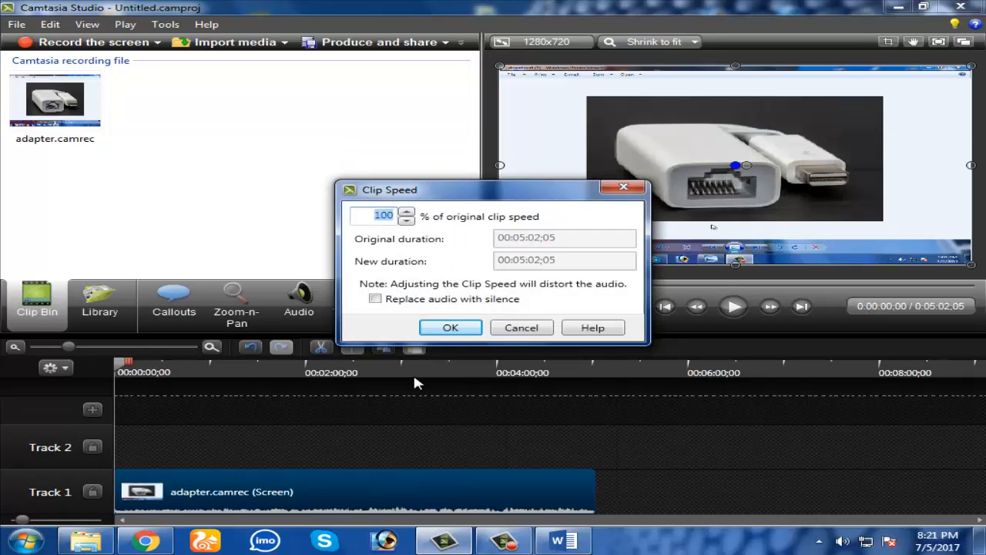
pyautogui.click(407, 214)
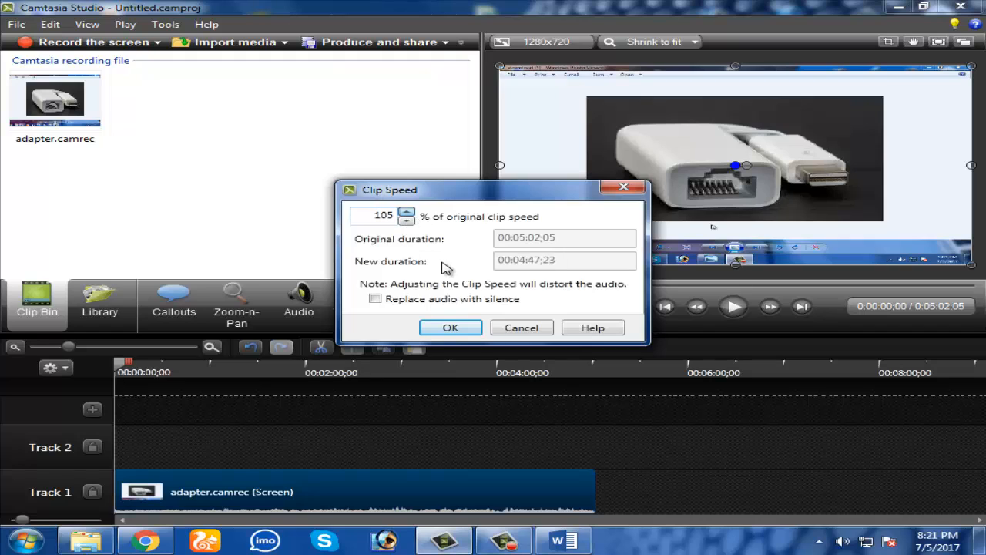
pyautogui.click(451, 328)
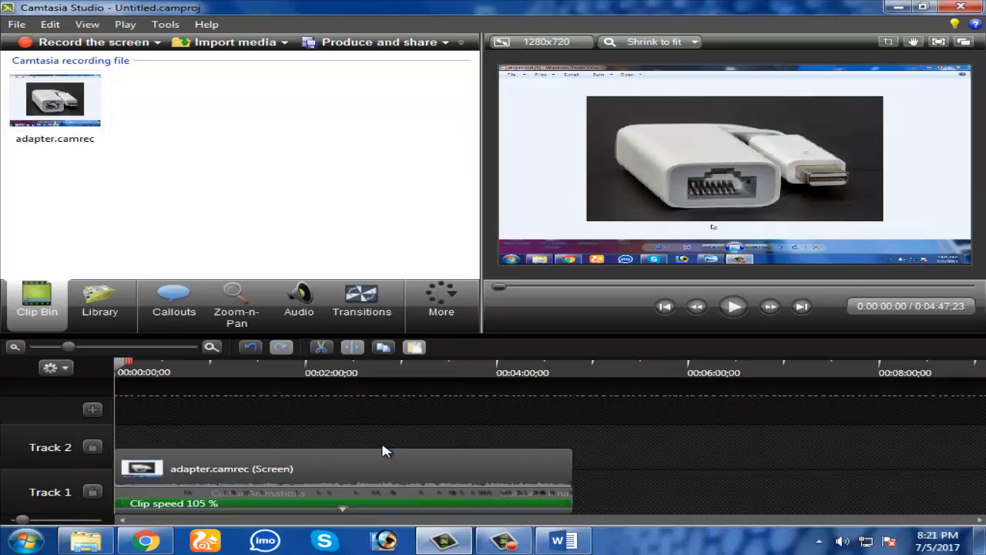
pyautogui.click(667, 464)
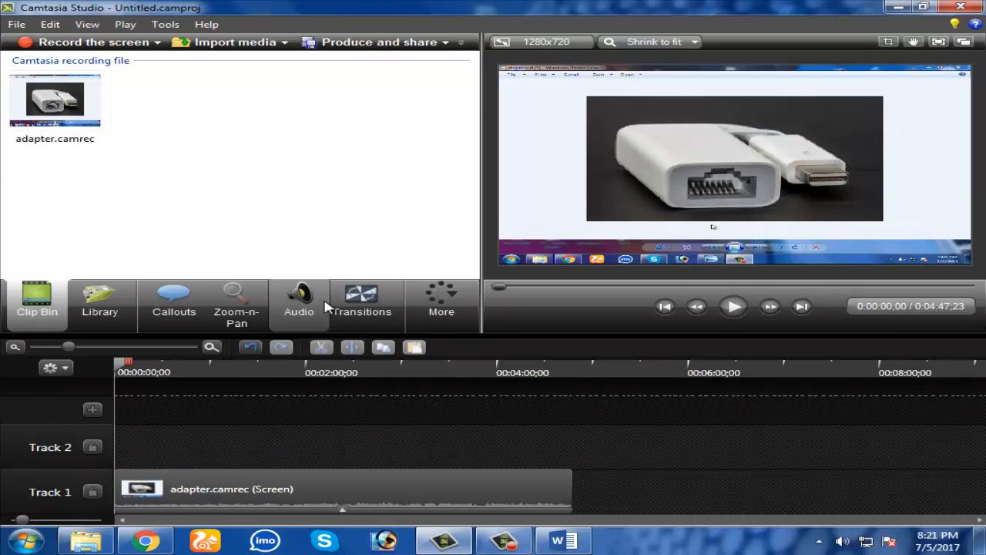
# - Import bensound-actionable from the youtube\free music folder on drive D and place it at the start of Track 2
pyautogui.click(224, 40)
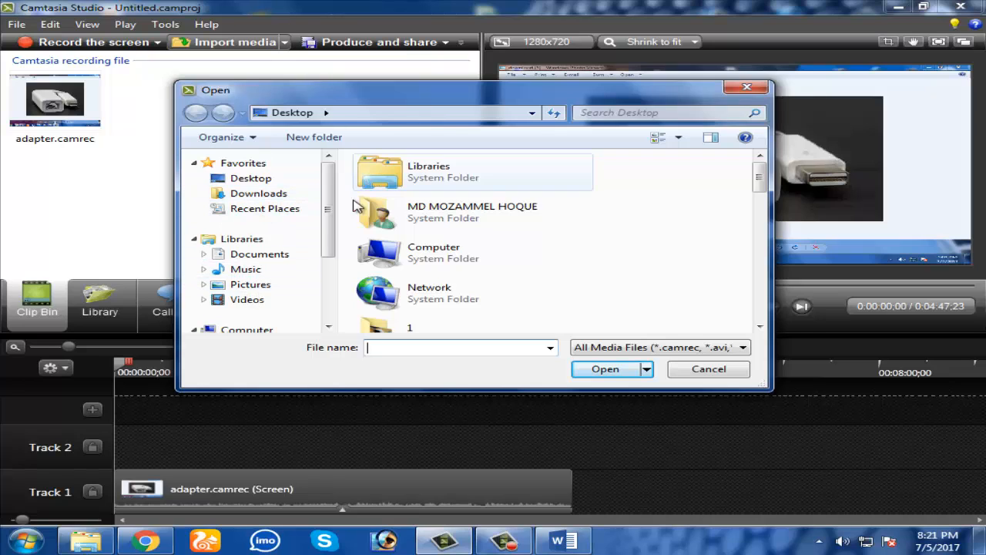
pyautogui.click(248, 330)
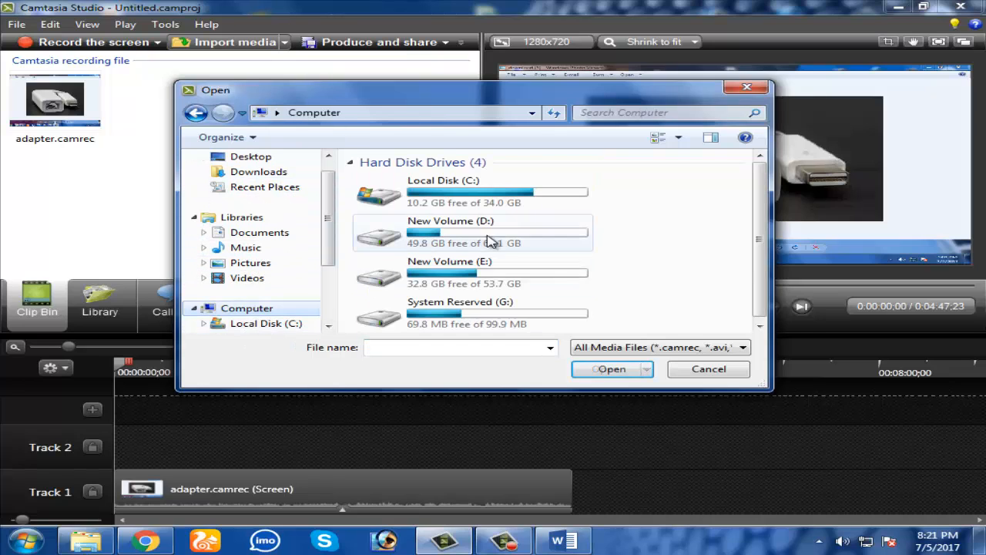
pyautogui.doubleClick(499, 238)
pyautogui.scroll(-5, 540, 278)
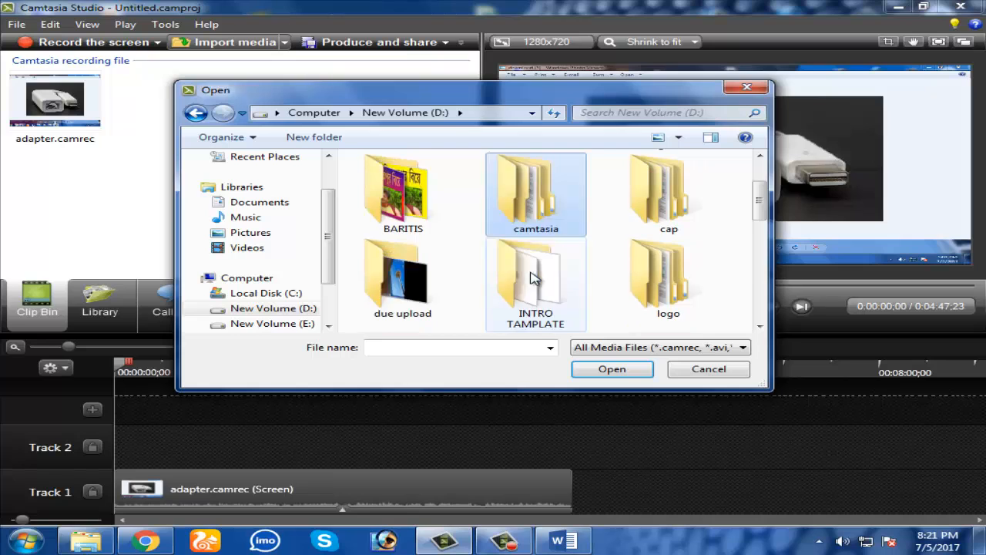
pyautogui.doubleClick(662, 286)
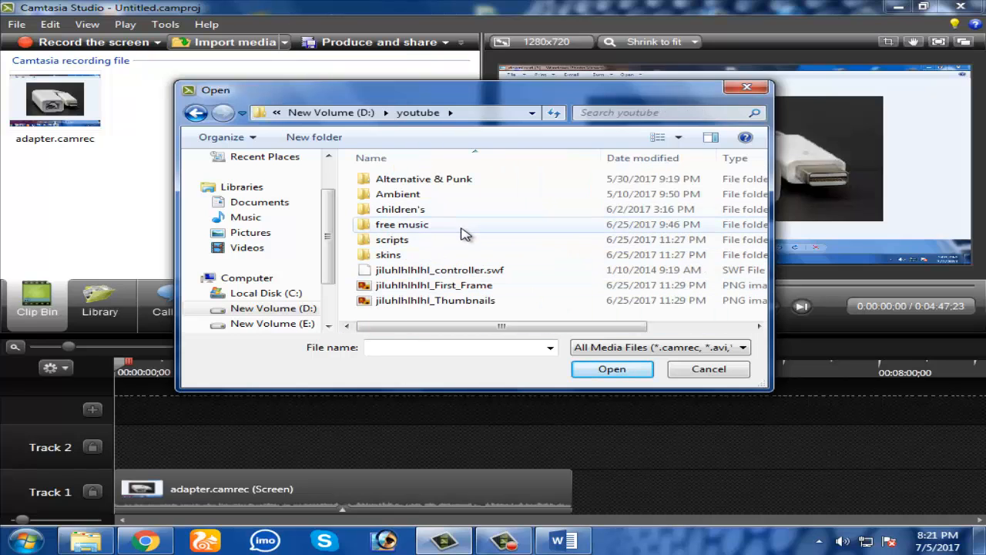
pyautogui.doubleClick(458, 226)
pyautogui.click(460, 229)
pyautogui.click(493, 171)
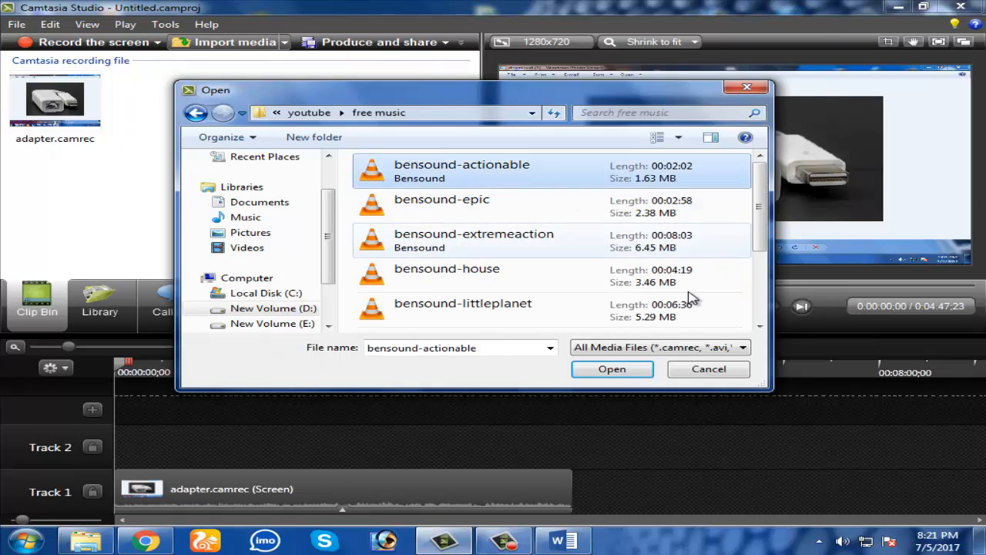
pyautogui.click(611, 369)
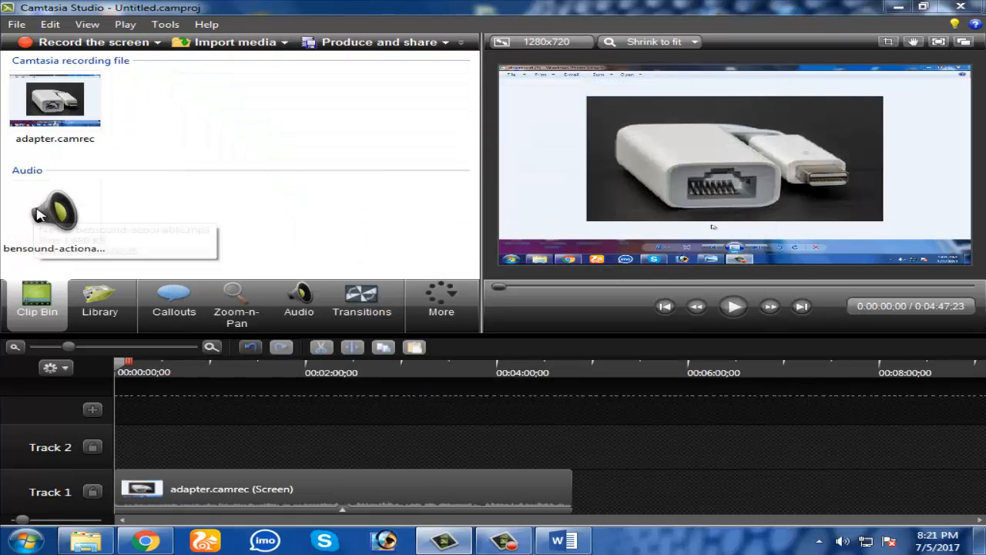
pyautogui.moveTo(54, 220); pyautogui.dragTo(207, 464)
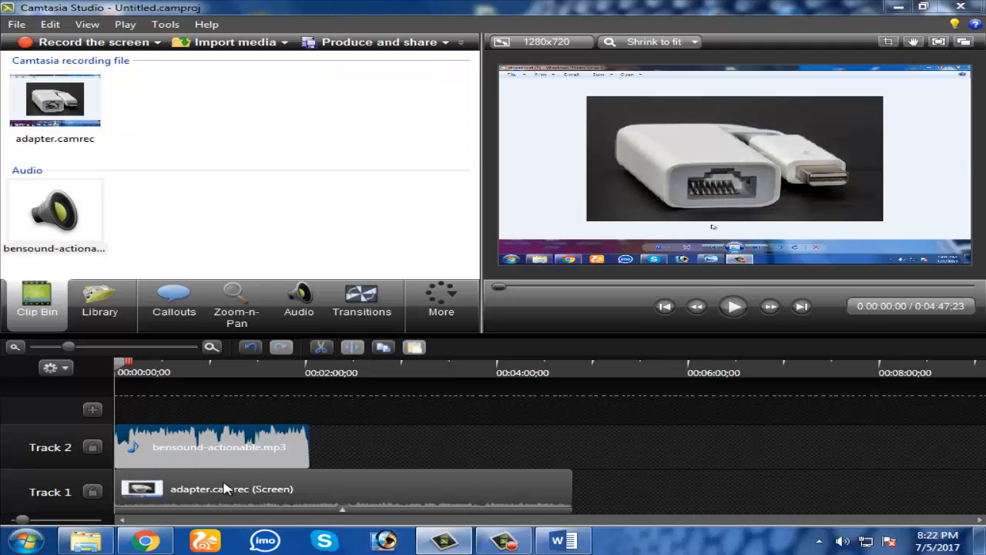
# - Raise the audio volume of the adapter.camrec clip on Track 1 by several increments
pyautogui.click(227, 491)
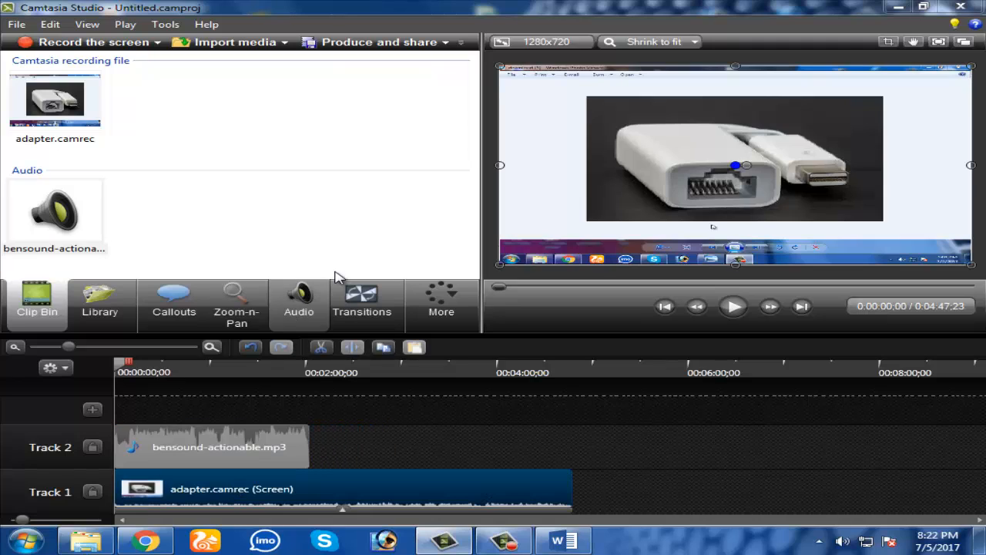
pyautogui.click(300, 310)
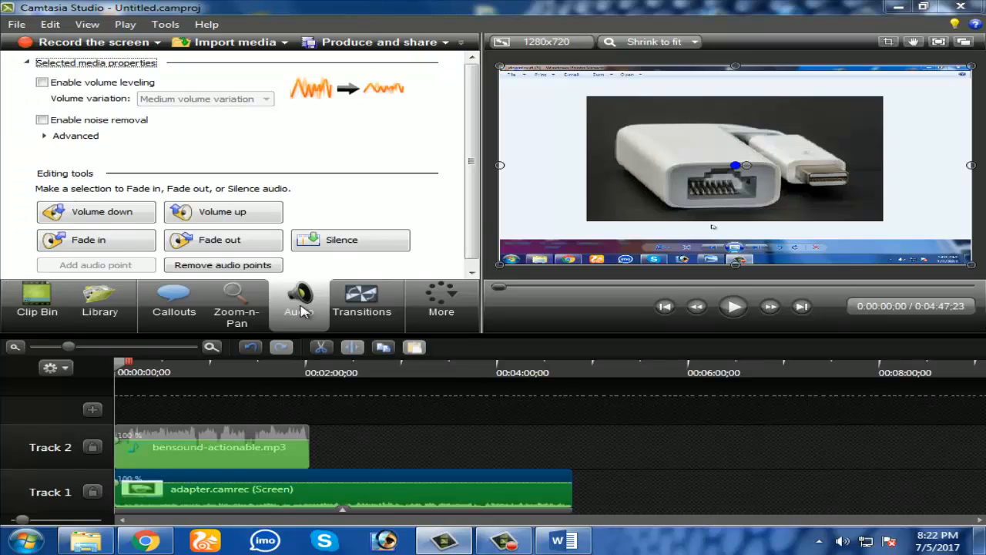
pyautogui.click(235, 501)
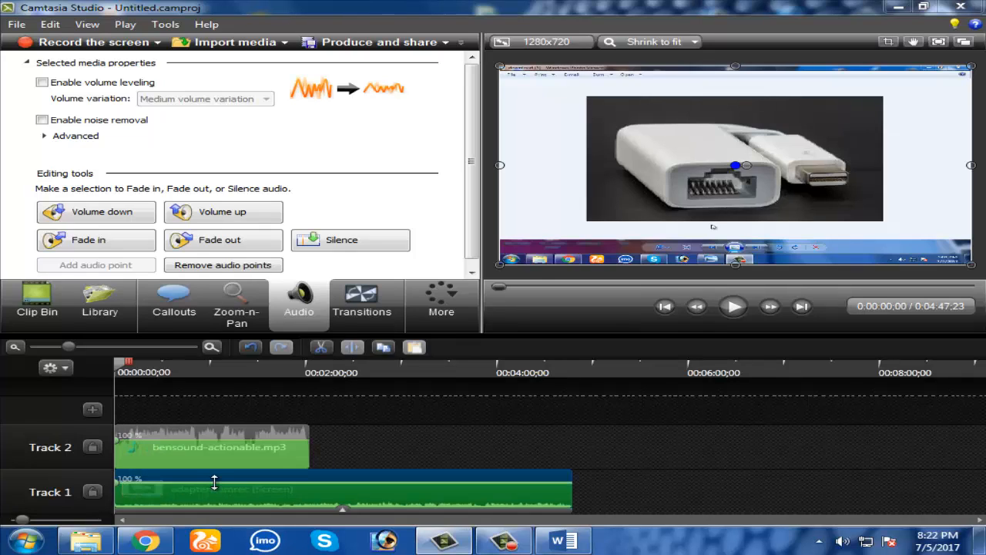
pyautogui.moveTo(214, 483); pyautogui.dragTo(214, 477)
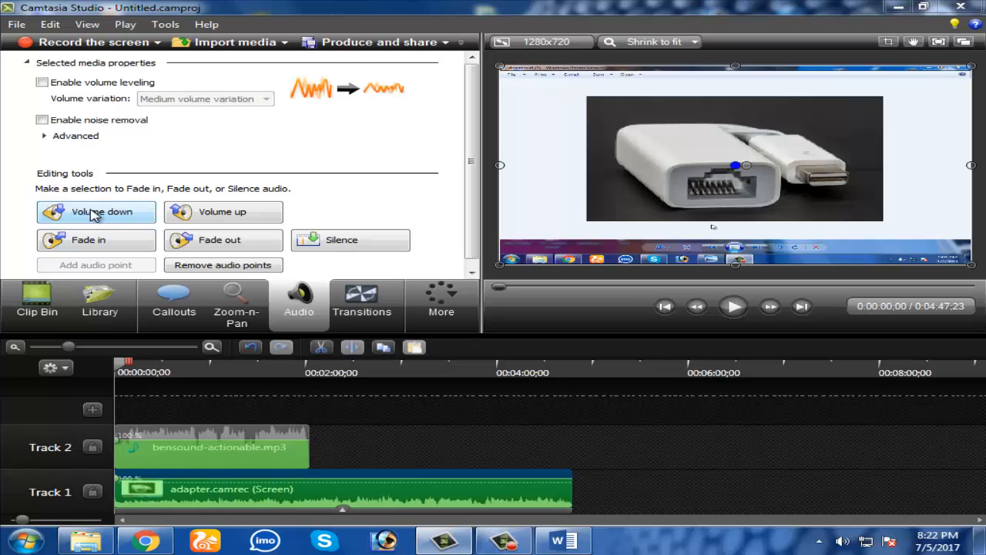
pyautogui.click(228, 216)
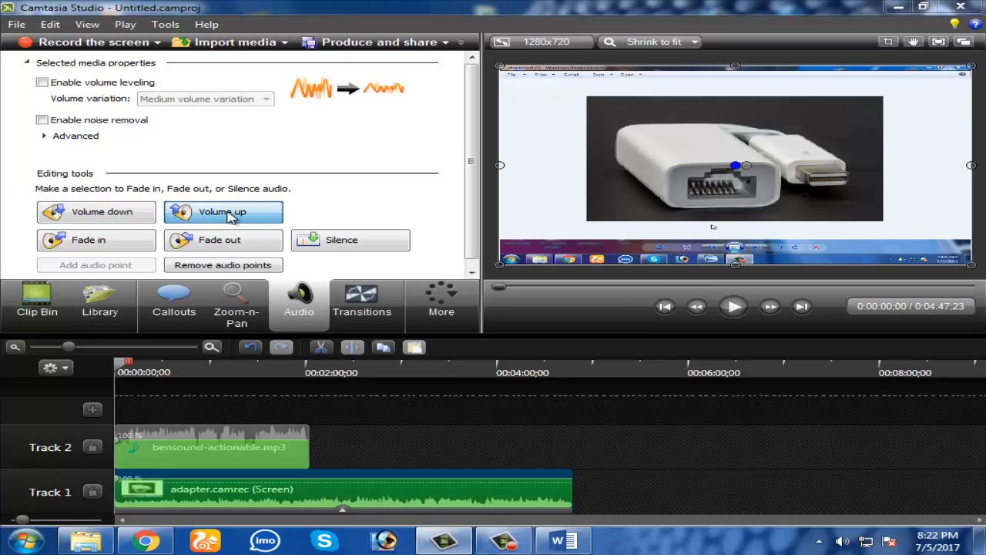
pyautogui.click(228, 212)
pyautogui.click(228, 212)
pyautogui.click(228, 213)
pyautogui.click(228, 213)
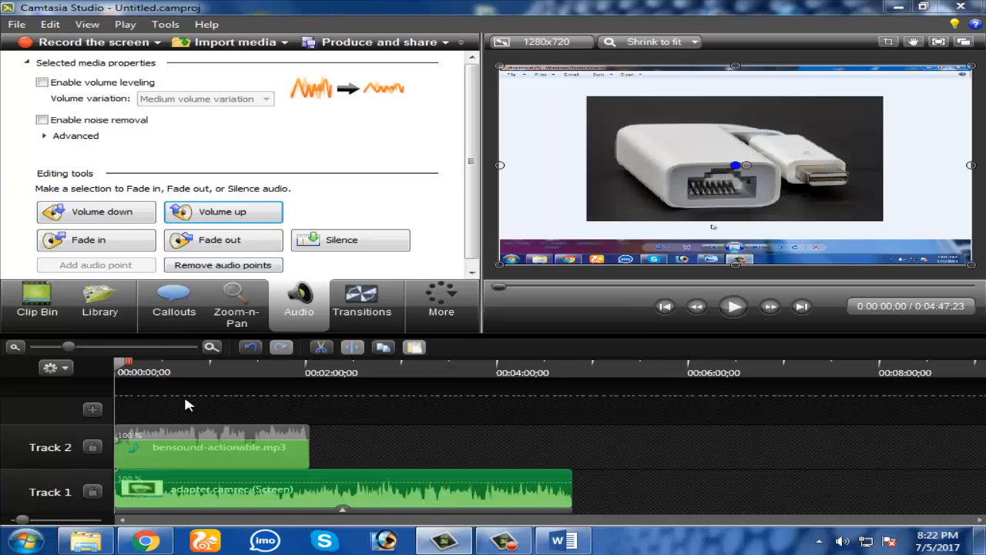
# - Lower the volume of the bensound-actionable.mp3 music clip on Track 2
pyautogui.click(185, 459)
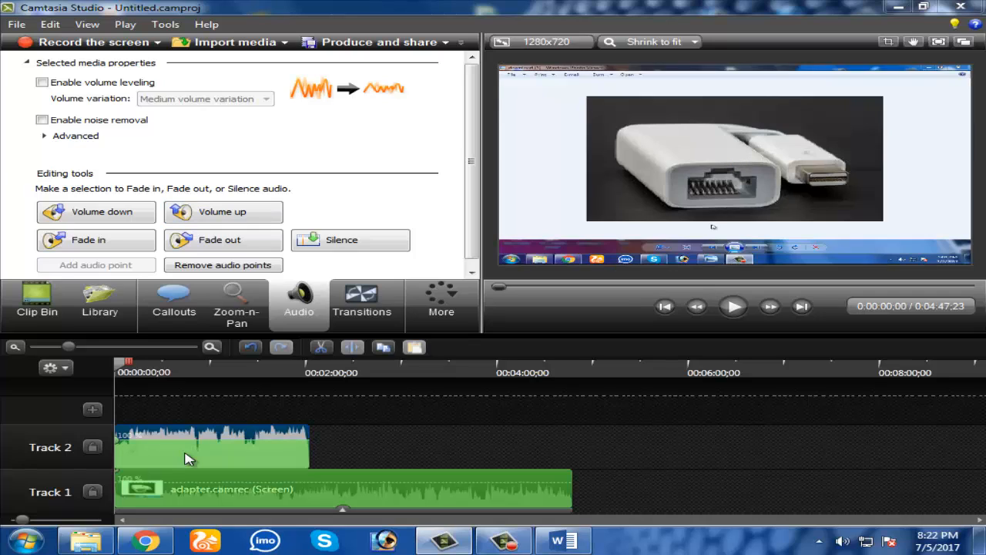
pyautogui.click(108, 214)
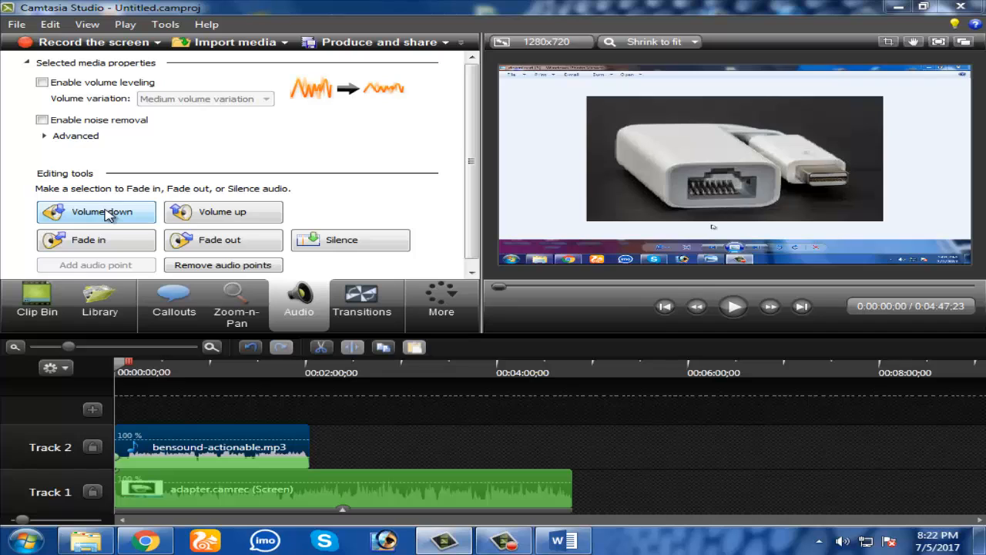
# - Enable noise removal and volume leveling with High volume variation for the adapter.camrec clip
pyautogui.click(222, 496)
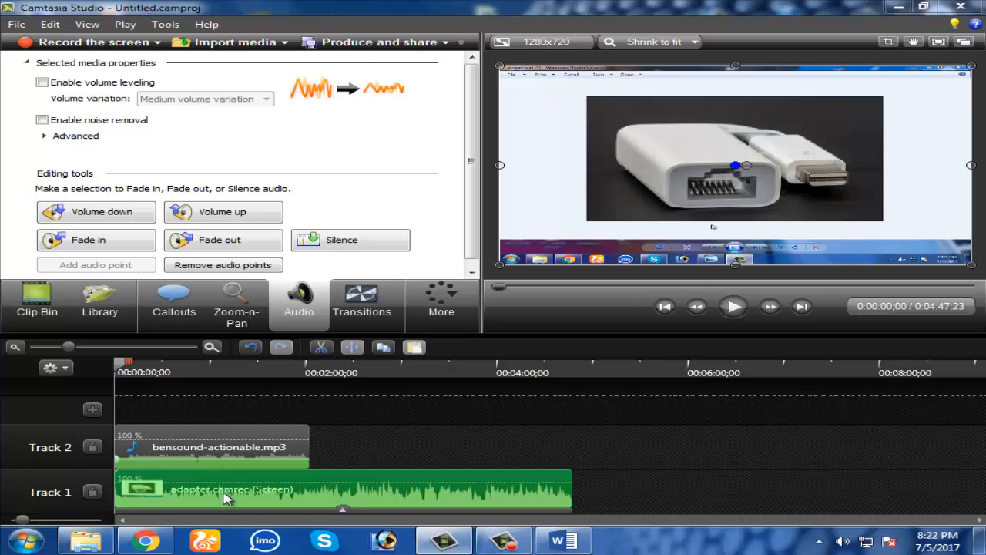
pyautogui.moveTo(226, 496); pyautogui.dragTo(183, 494)
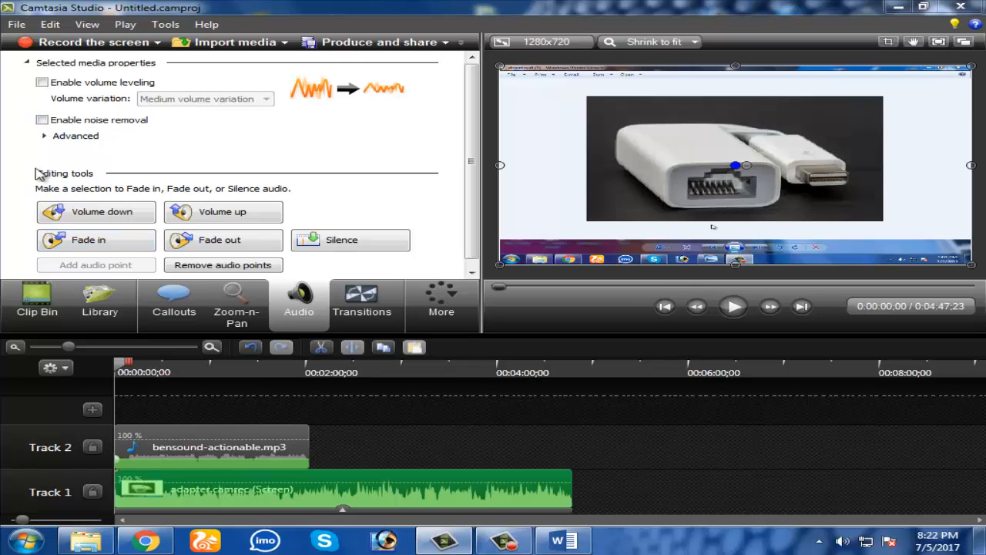
pyautogui.click(42, 121)
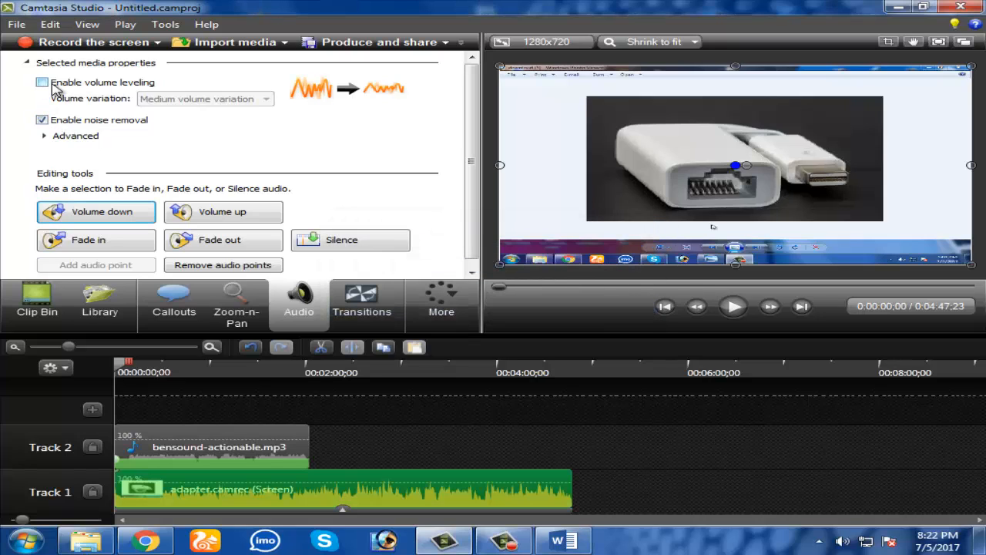
pyautogui.click(42, 82)
pyautogui.click(266, 98)
pyautogui.click(185, 110)
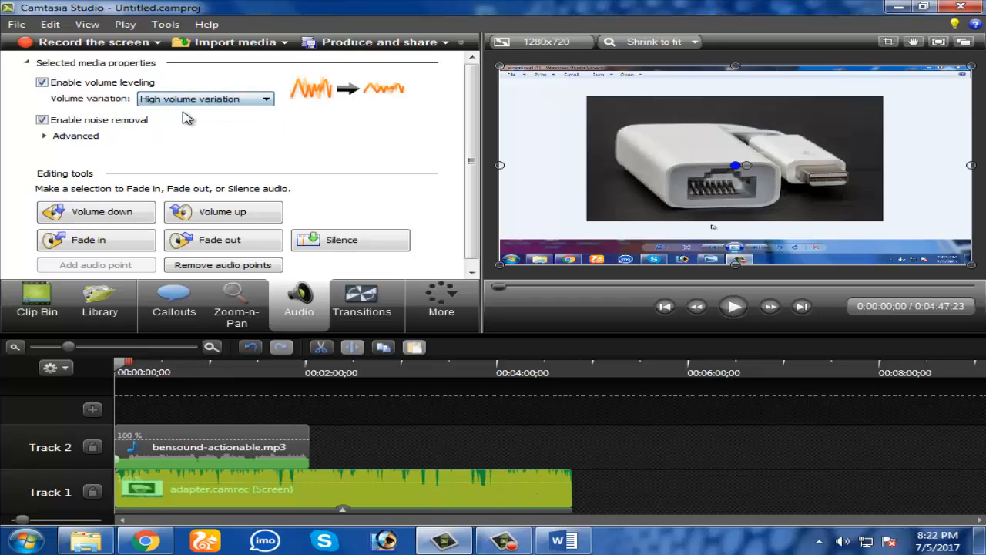
pyautogui.click(449, 442)
pyautogui.click(465, 491)
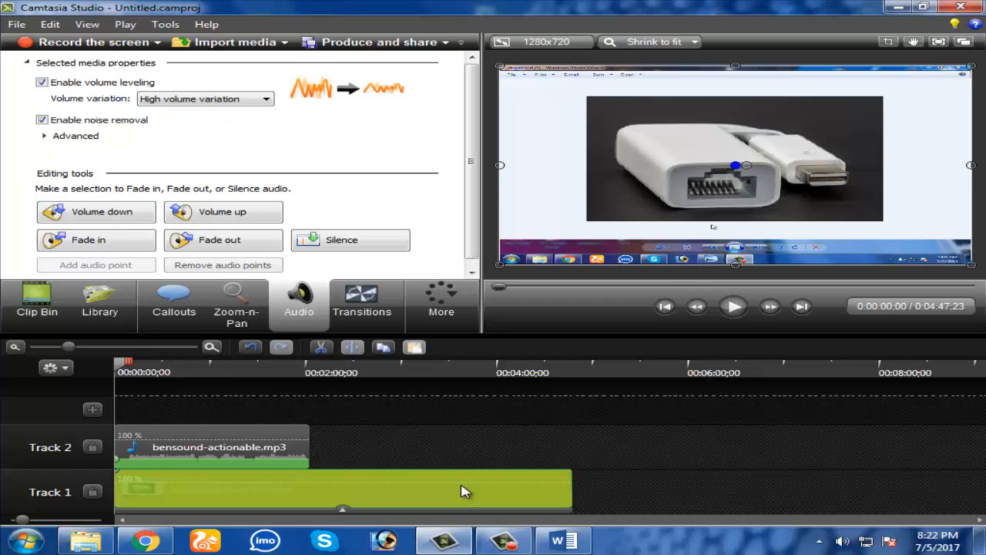
pyautogui.click(384, 442)
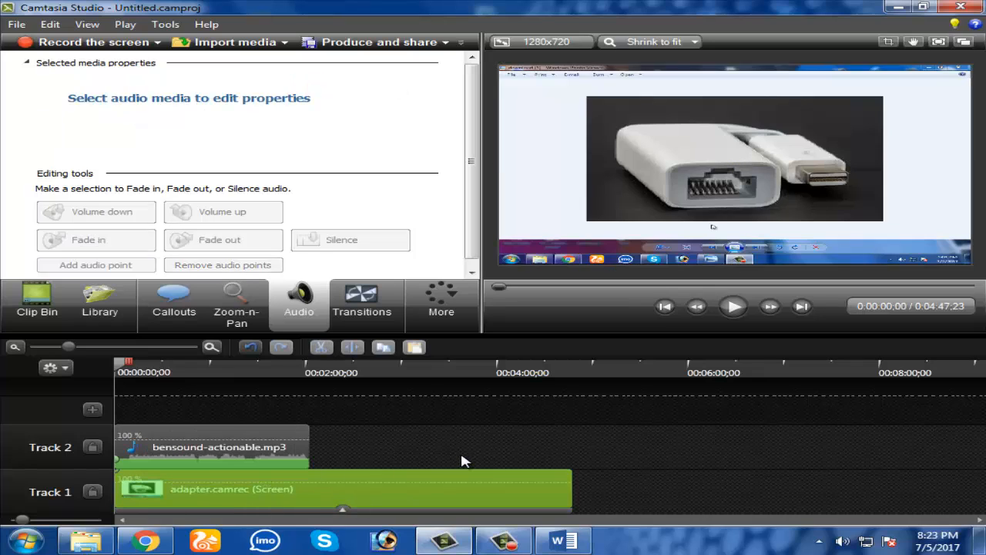
pyautogui.click(231, 493)
pyautogui.click(223, 451)
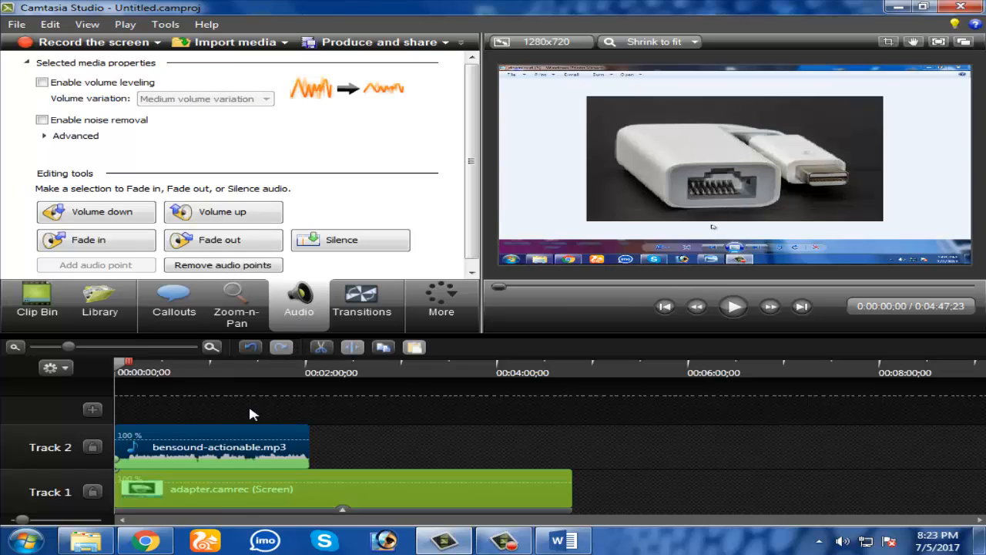
pyautogui.click(247, 501)
pyautogui.click(238, 447)
# - Show the available transitions and split the adapter.camrec clip on Track 1 at 0:00:22;29
pyautogui.click(356, 309)
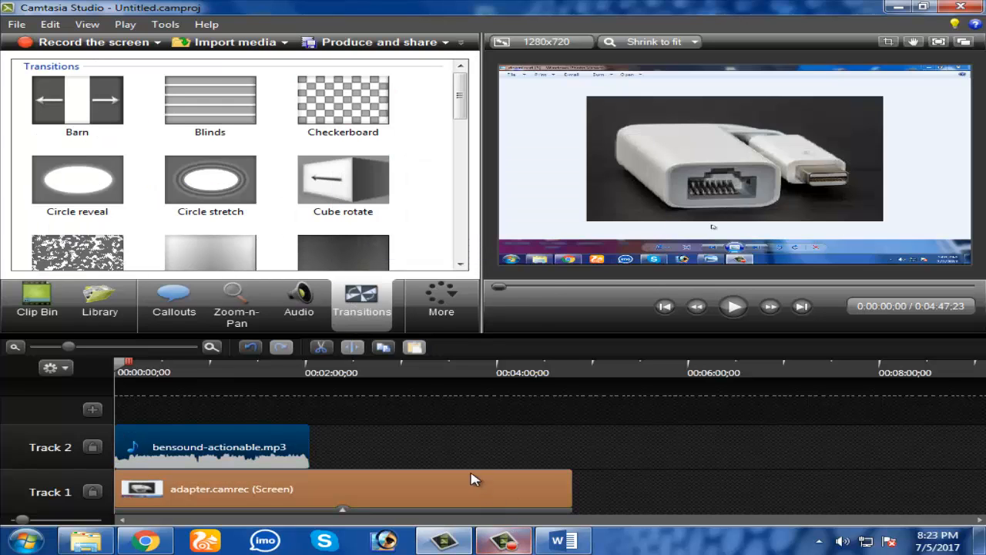
pyautogui.click(459, 439)
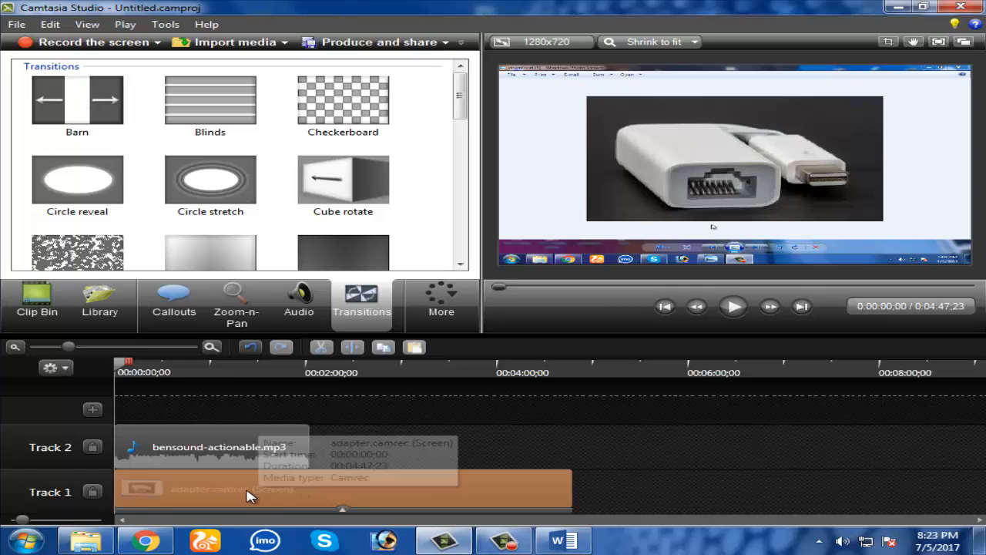
pyautogui.moveTo(119, 371); pyautogui.dragTo(152, 371)
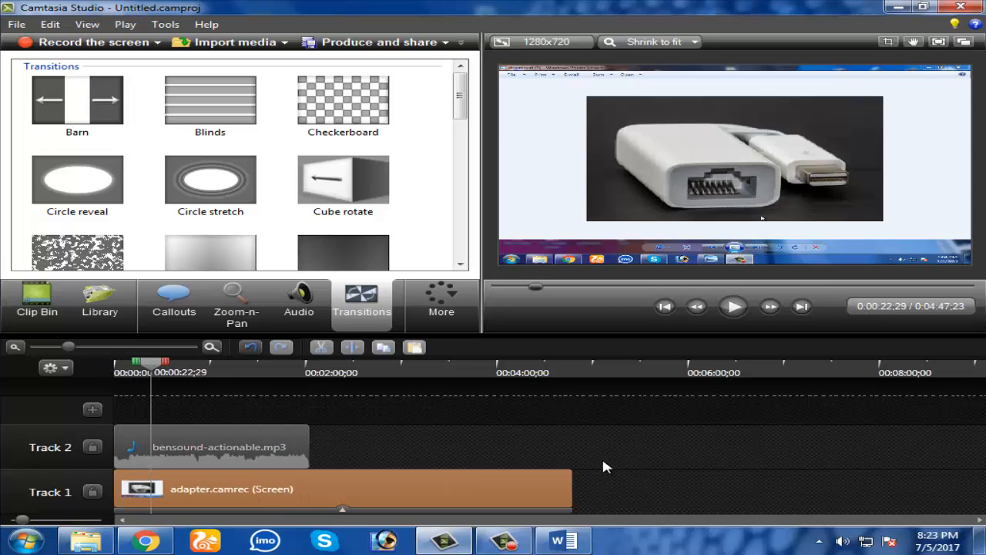
pyautogui.click(345, 353)
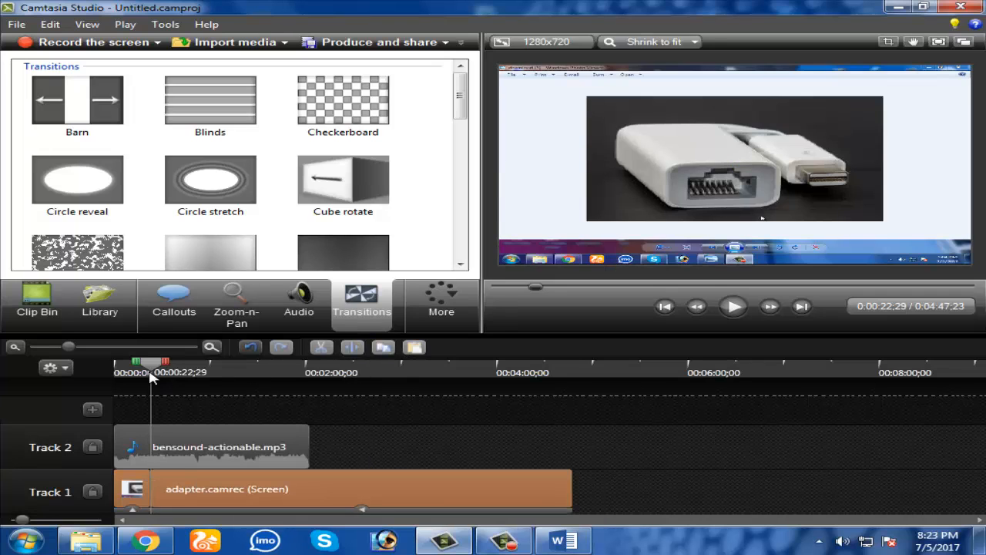
# - Split the adapter.camrec clip on Track 1 at 0:01:26;12 and again at 0:02:18;11
pyautogui.moveTo(152, 374); pyautogui.dragTo(254, 372)
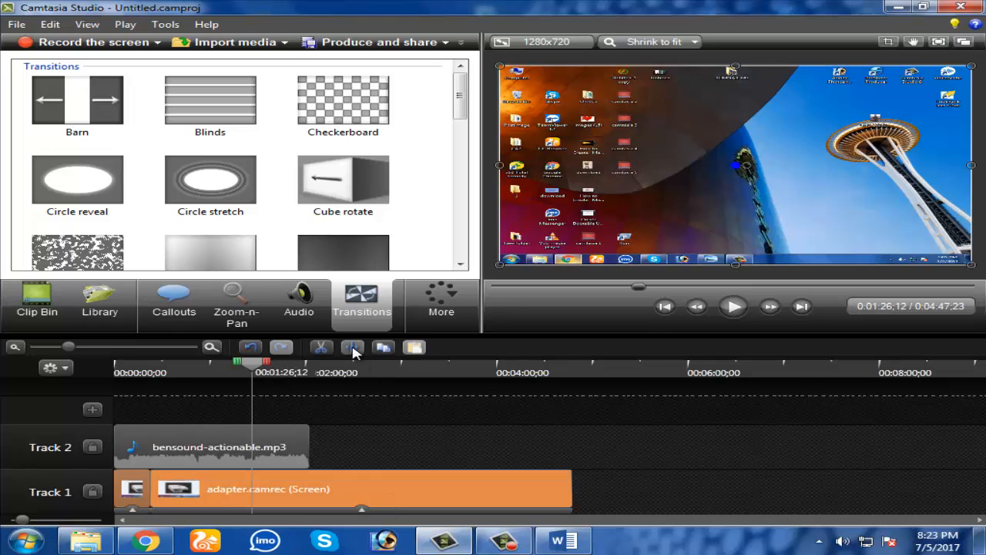
pyautogui.click(353, 348)
pyautogui.moveTo(254, 363); pyautogui.dragTo(334, 373)
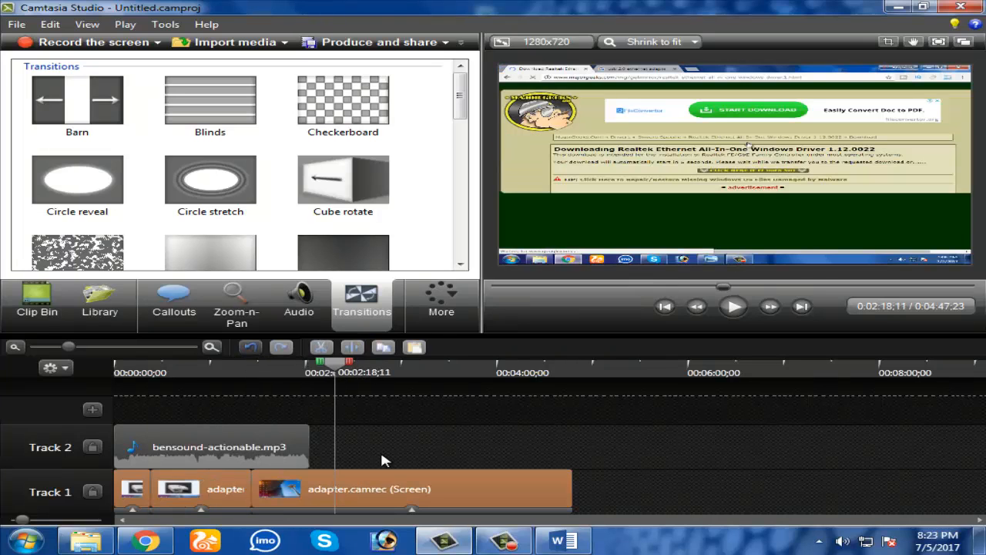
pyautogui.click(375, 494)
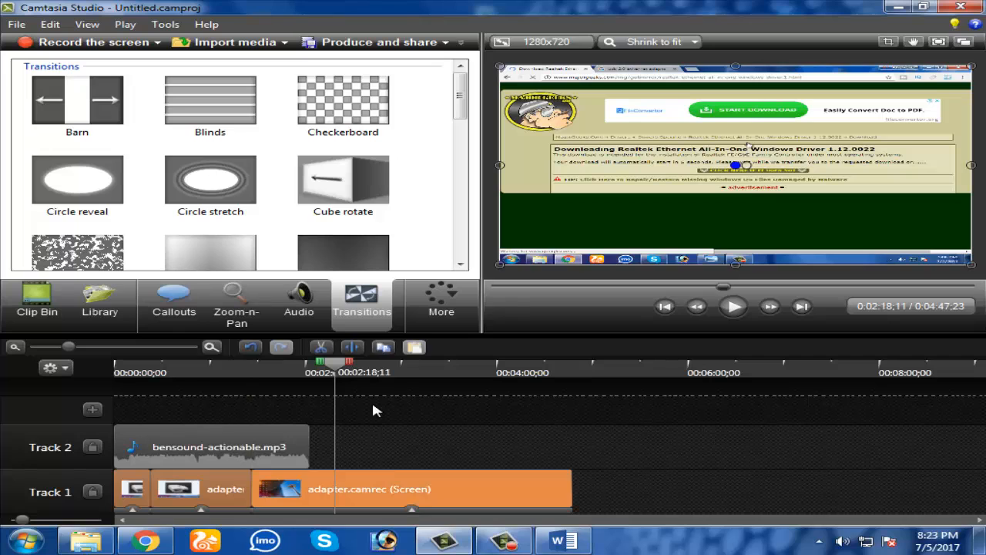
pyautogui.click(353, 347)
# - Move the fourth, third and second adapter.camrec segments later on Track 1, leaving gaps between all the segments
pyautogui.moveTo(382, 483); pyautogui.dragTo(471, 486)
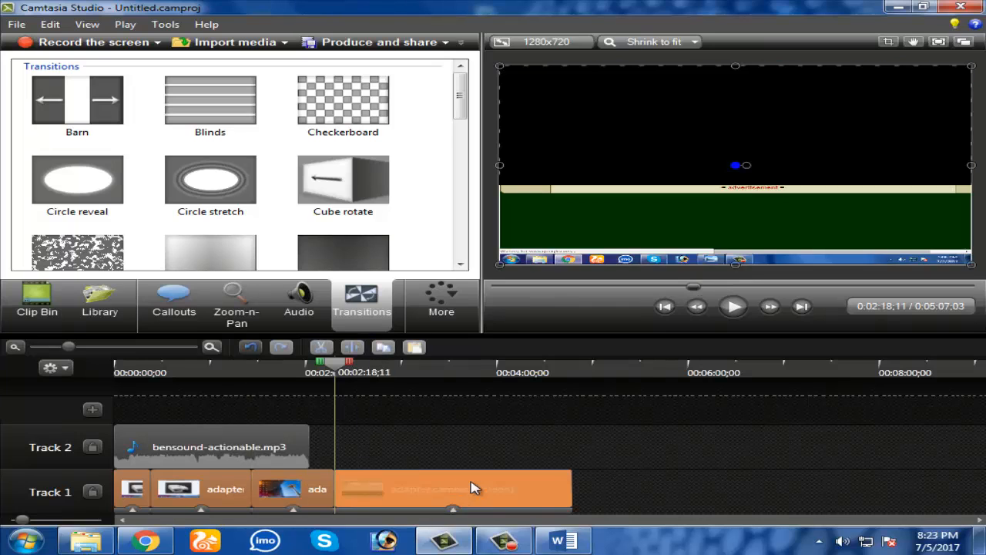
pyautogui.moveTo(309, 495); pyautogui.dragTo(368, 497)
pyautogui.moveTo(238, 495); pyautogui.dragTo(280, 493)
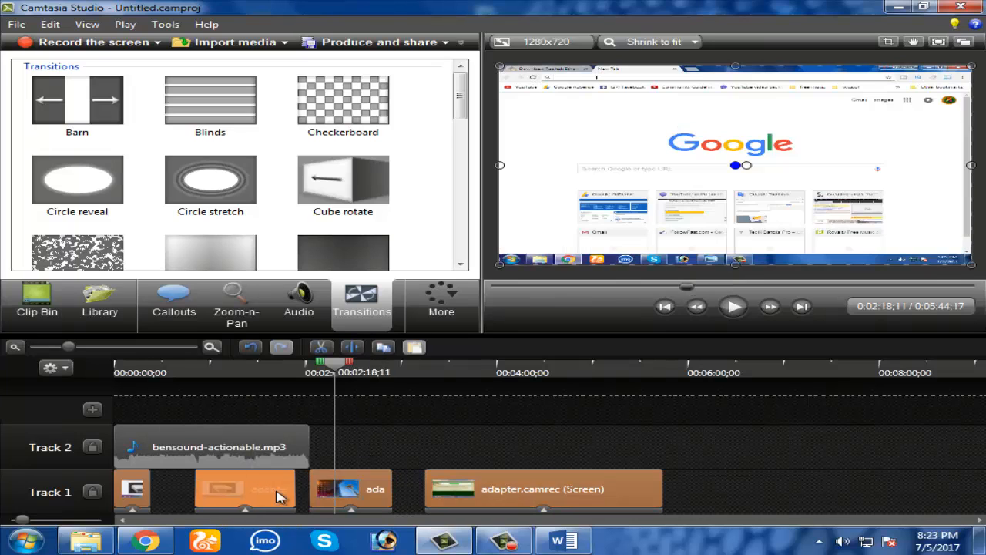
# - Move the bensound-actionable.mp3 clip to Track 3 at about 0:08:00;00 and return the playhead to the start of the timeline
pyautogui.click(342, 120)
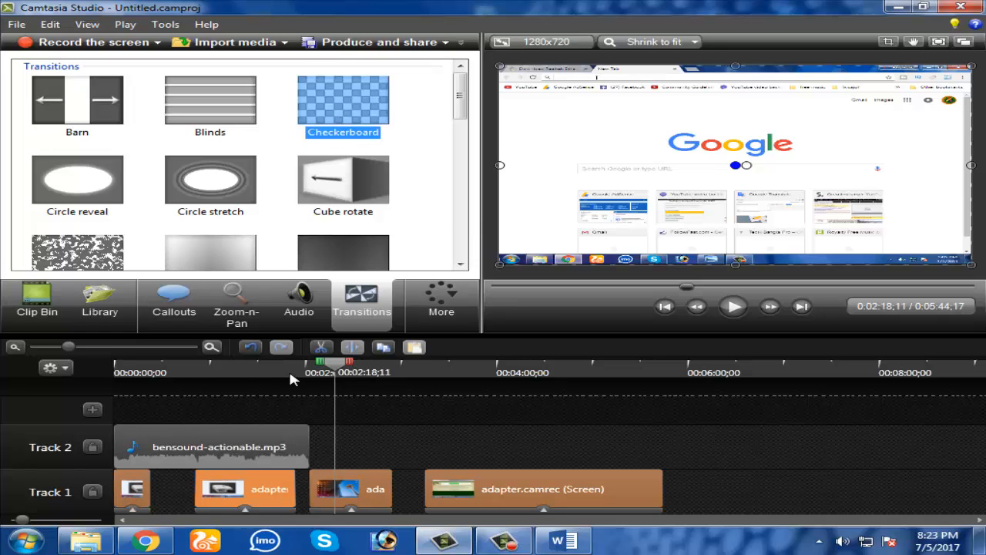
pyautogui.moveTo(228, 443); pyautogui.dragTo(977, 405)
pyautogui.moveTo(325, 372); pyautogui.dragTo(124, 421)
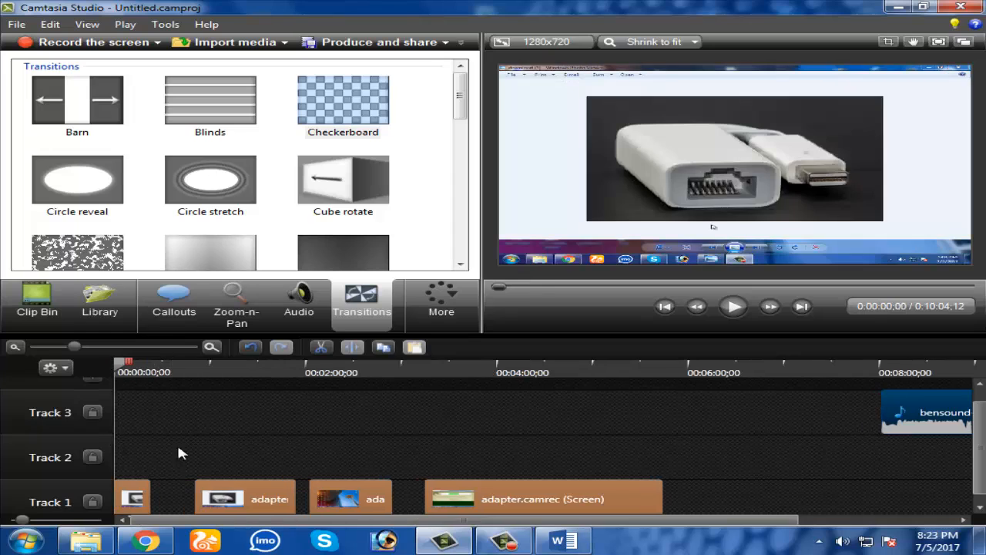
# - Add the Cube rotate transition at the end of the first segment and close the gaps before the second and third segments
pyautogui.moveTo(341, 171); pyautogui.dragTo(149, 481)
pyautogui.moveTo(269, 502); pyautogui.dragTo(225, 503)
pyautogui.moveTo(326, 501); pyautogui.dragTo(268, 502)
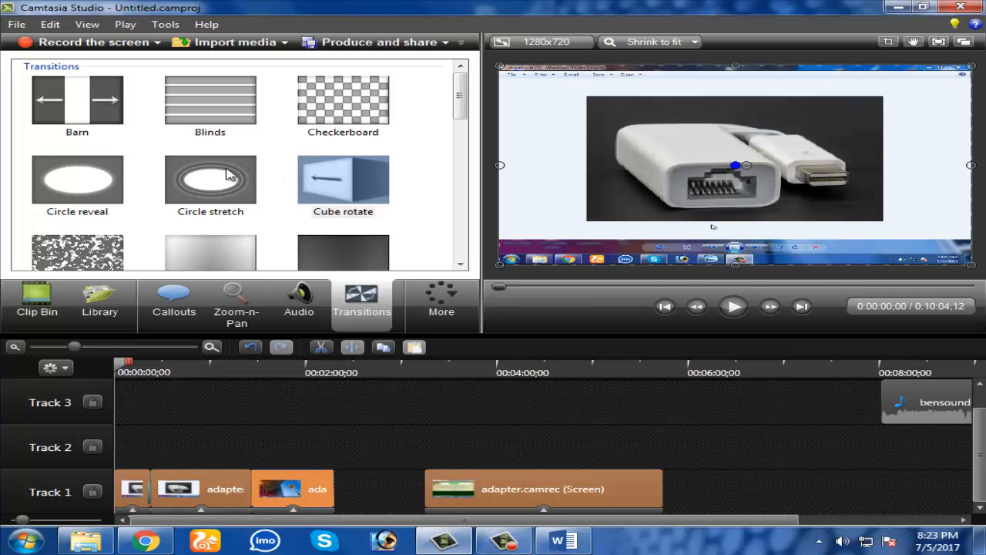
# - Add Circle stretch between the second and third segments, and Checkerboard between the third and the rejoined fourth segment
pyautogui.moveTo(210, 184); pyautogui.dragTo(266, 493)
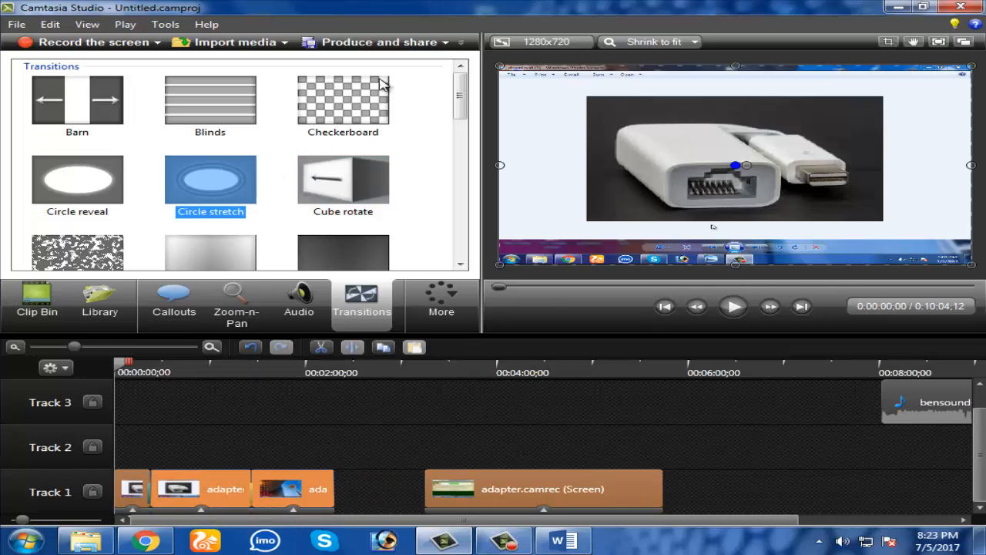
pyautogui.moveTo(555, 498); pyautogui.dragTo(464, 498)
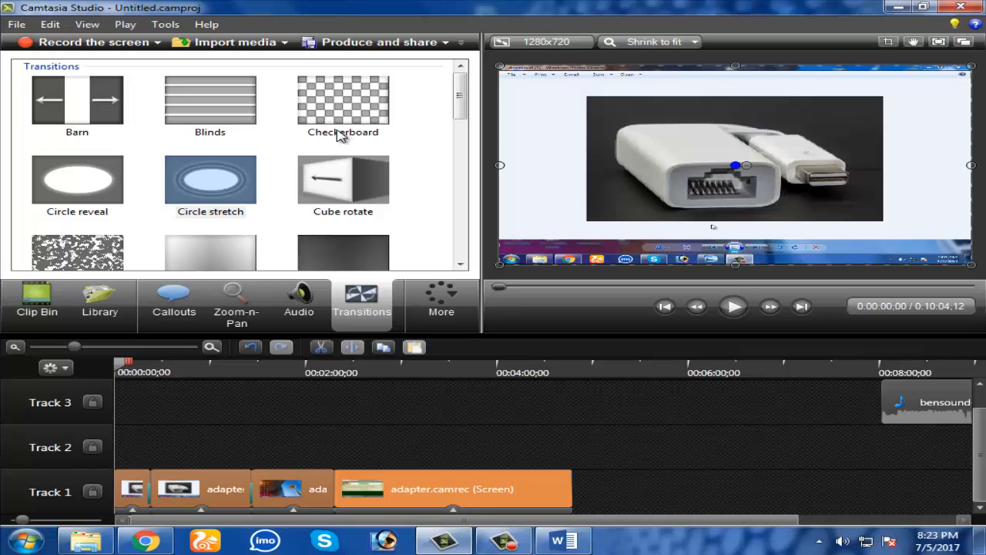
pyautogui.moveTo(345, 137); pyautogui.dragTo(344, 493)
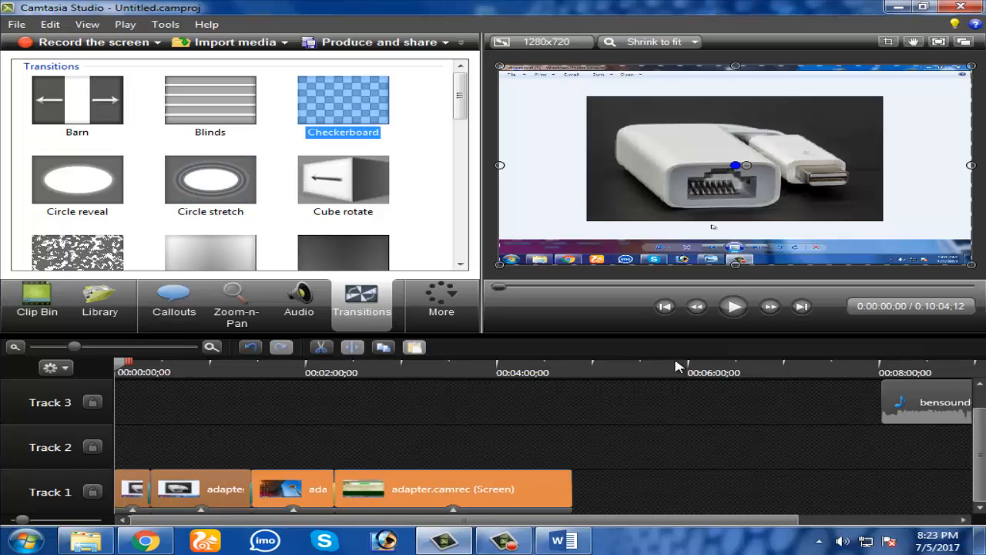
# - Briefly play the timeline from the start and show the audio settings
pyautogui.click(736, 307)
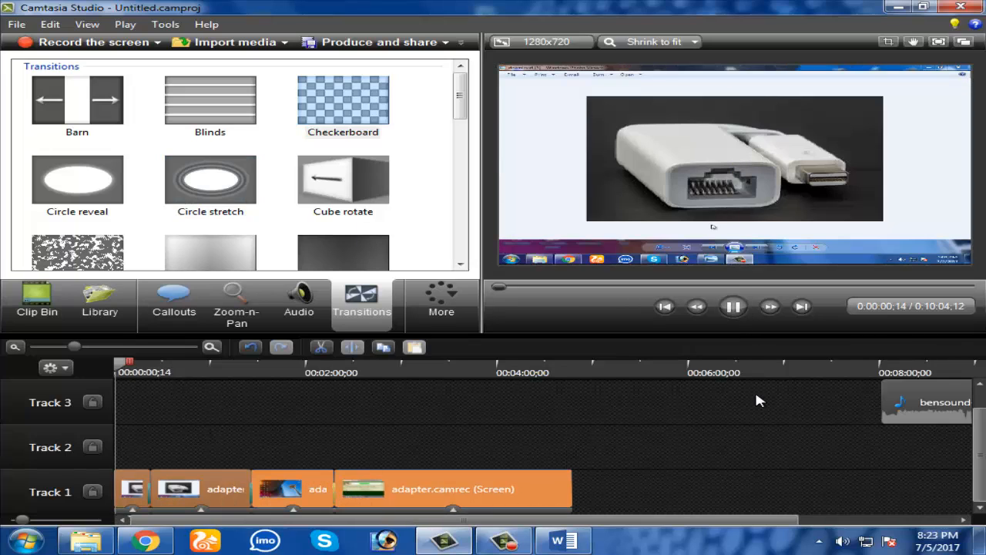
pyautogui.click(736, 307)
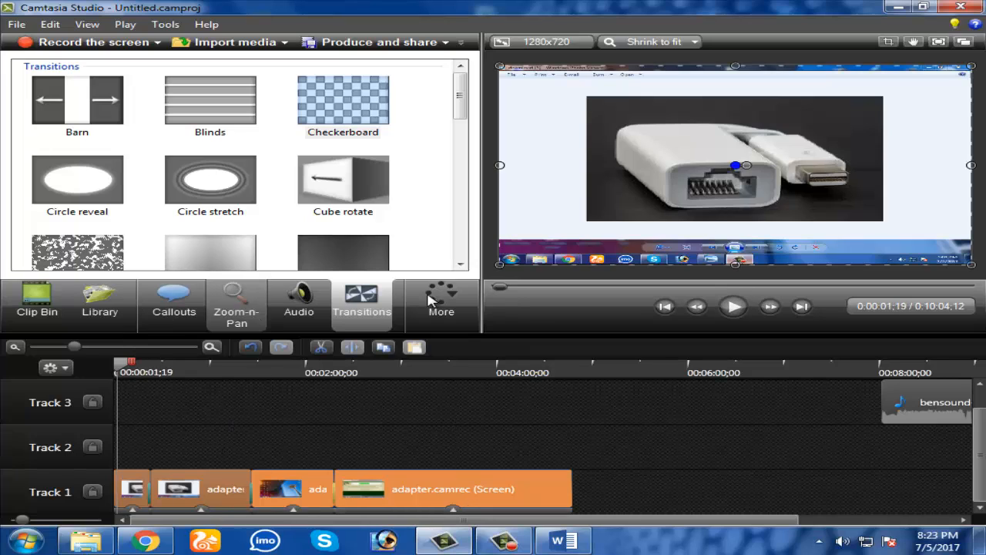
pyautogui.click(299, 309)
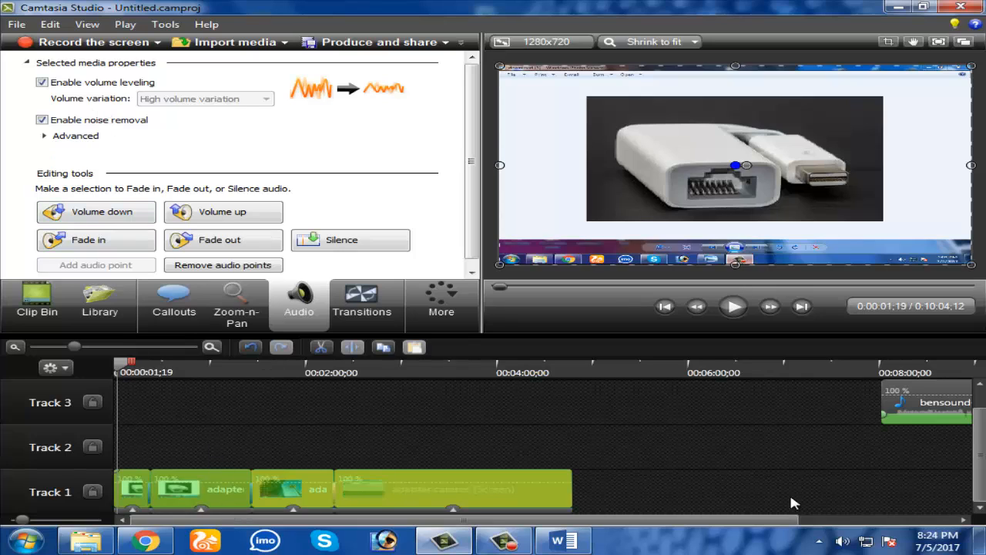
# - Turn the computer's system volume all the way down
pyautogui.click(846, 543)
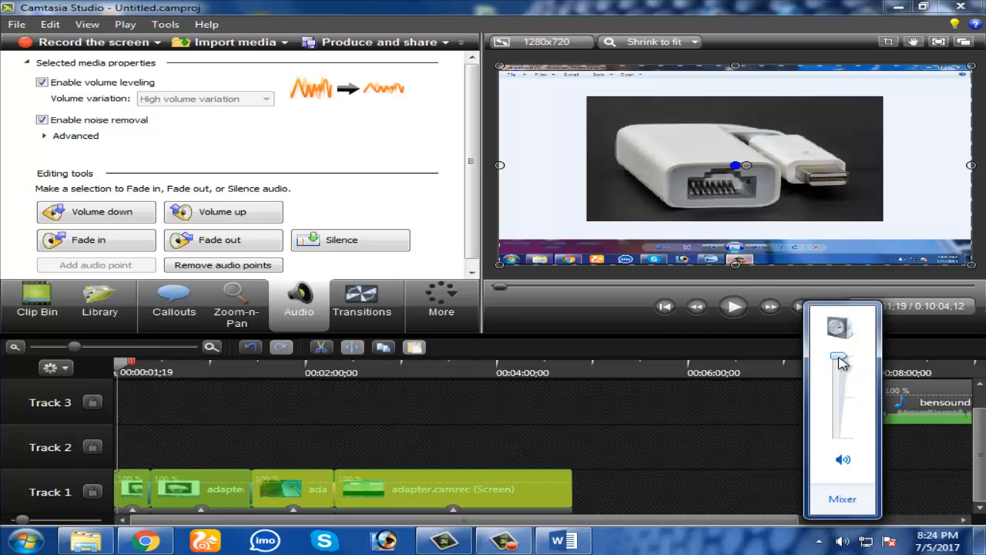
pyautogui.moveTo(839, 357); pyautogui.dragTo(851, 466)
pyautogui.click(236, 469)
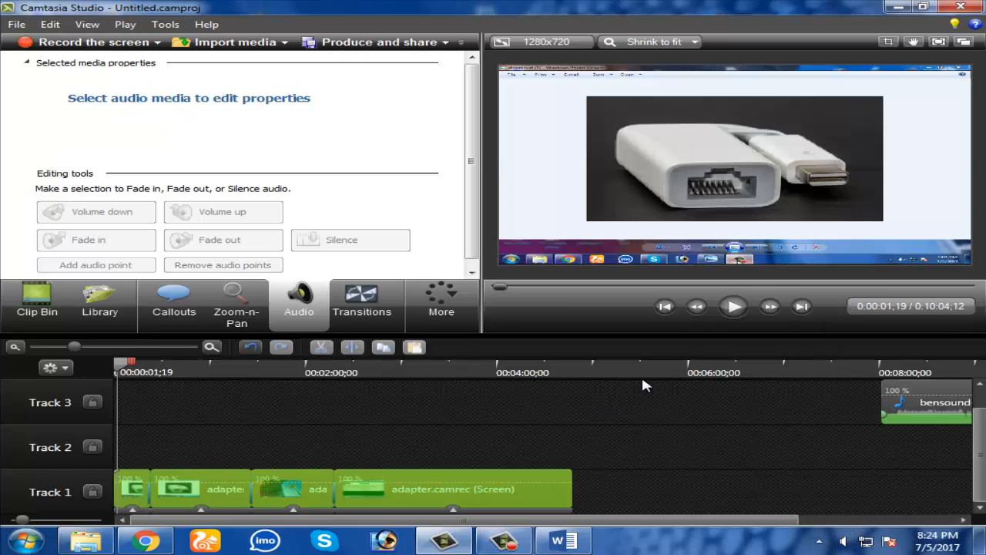
# - Preview the transitions at the first two cuts, playing from about 0:00:21;29 and 0:01:25;27
pyautogui.click(733, 306)
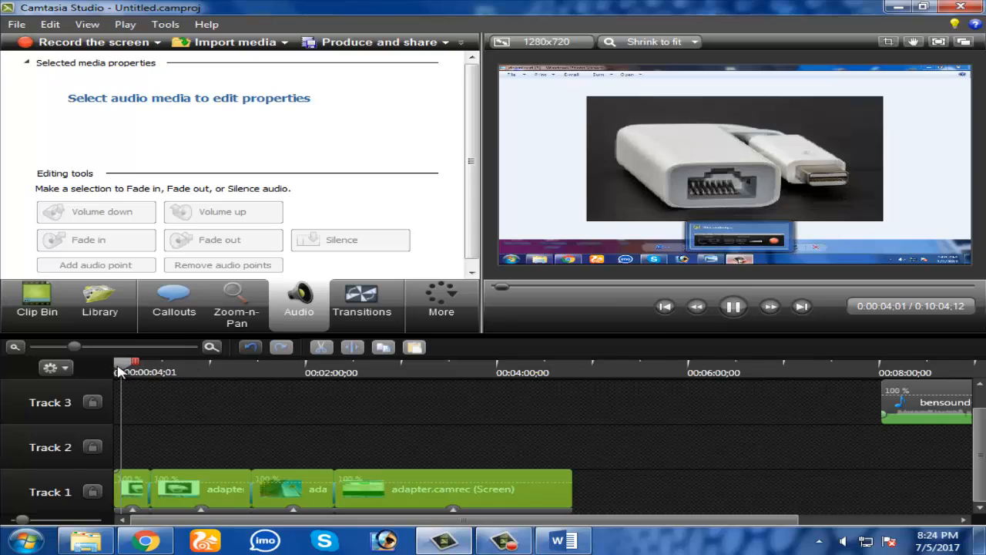
pyautogui.moveTo(132, 372); pyautogui.dragTo(150, 373)
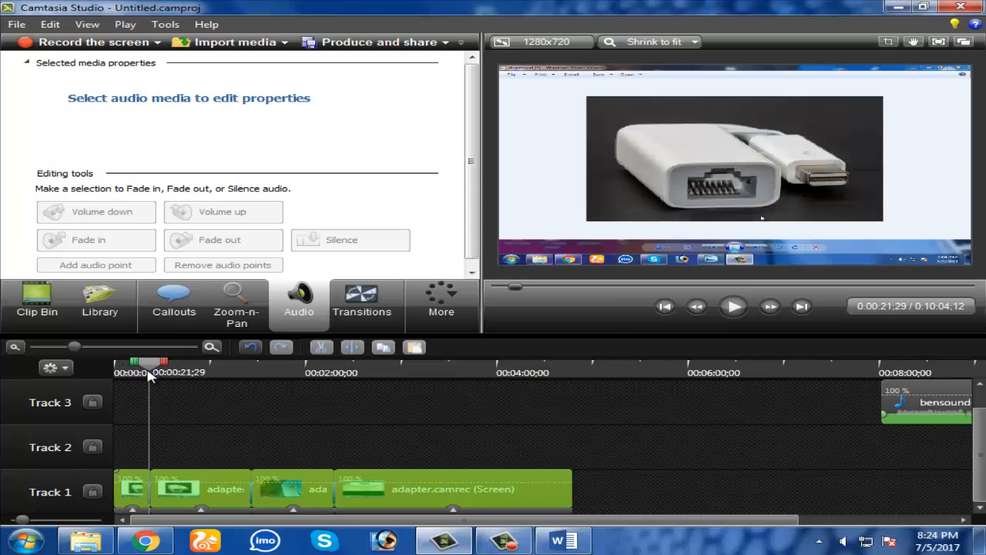
pyautogui.click(736, 312)
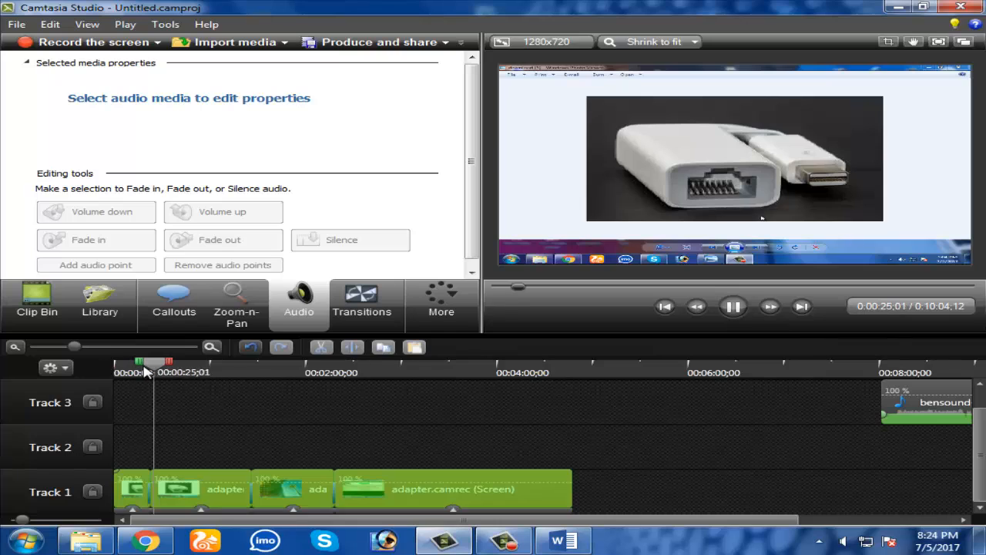
pyautogui.moveTo(180, 375); pyautogui.dragTo(270, 381)
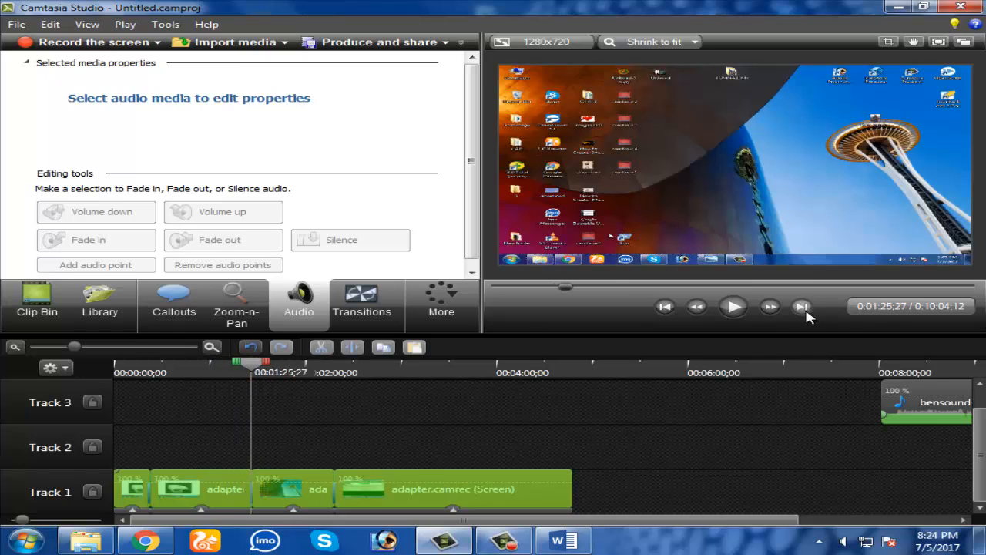
pyautogui.click(733, 306)
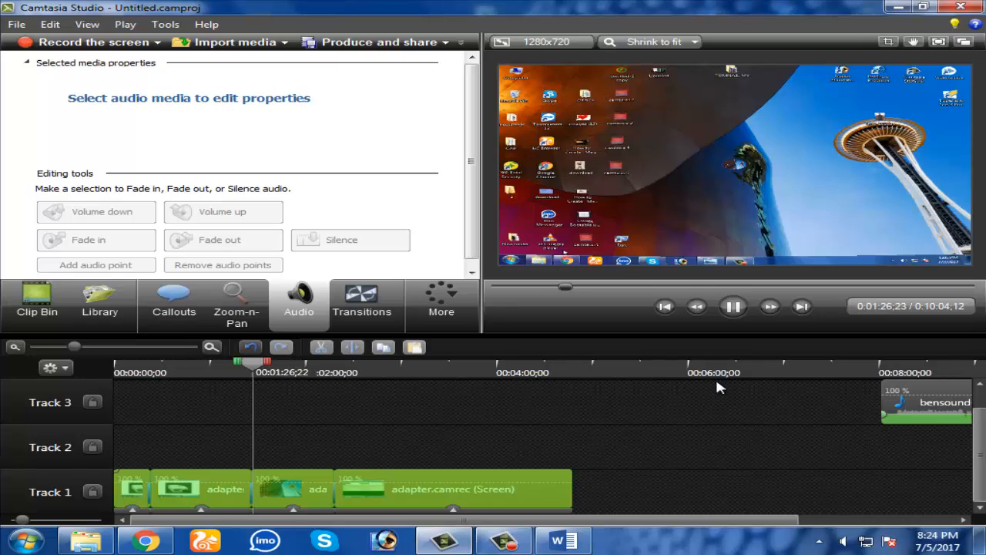
pyautogui.click(734, 307)
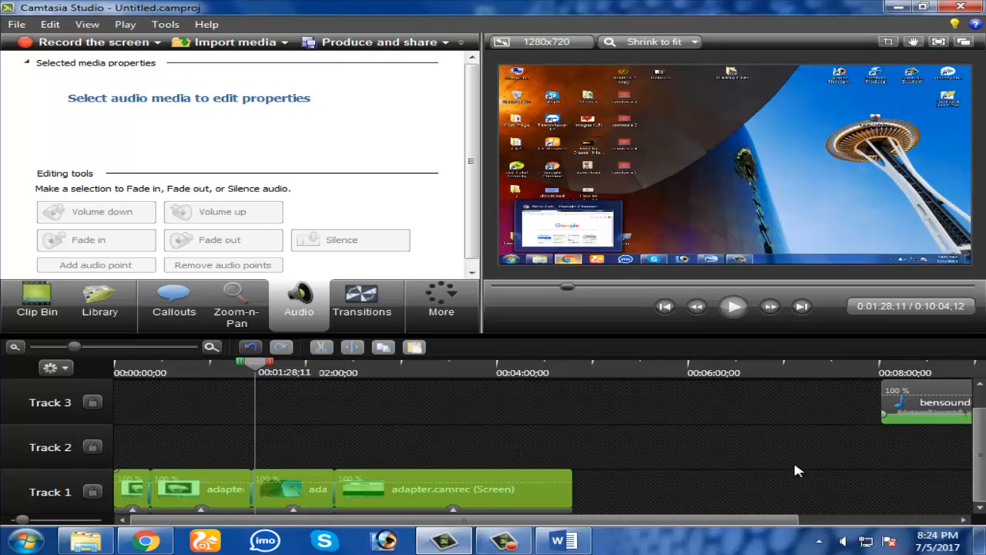
# - Set the system volume back to 100 and return the playhead to the start of the timeline
pyautogui.click(844, 544)
pyautogui.moveTo(838, 354)
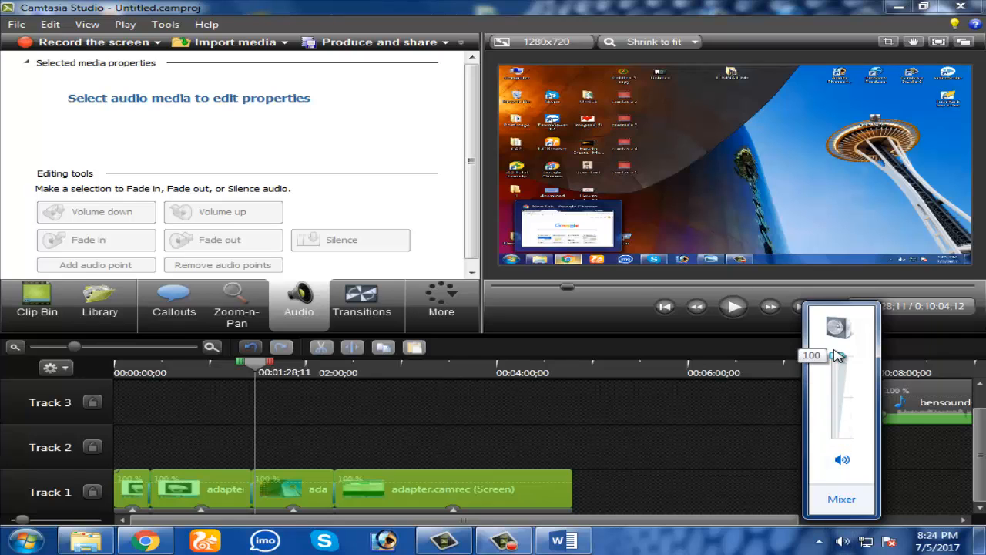
pyautogui.click(638, 416)
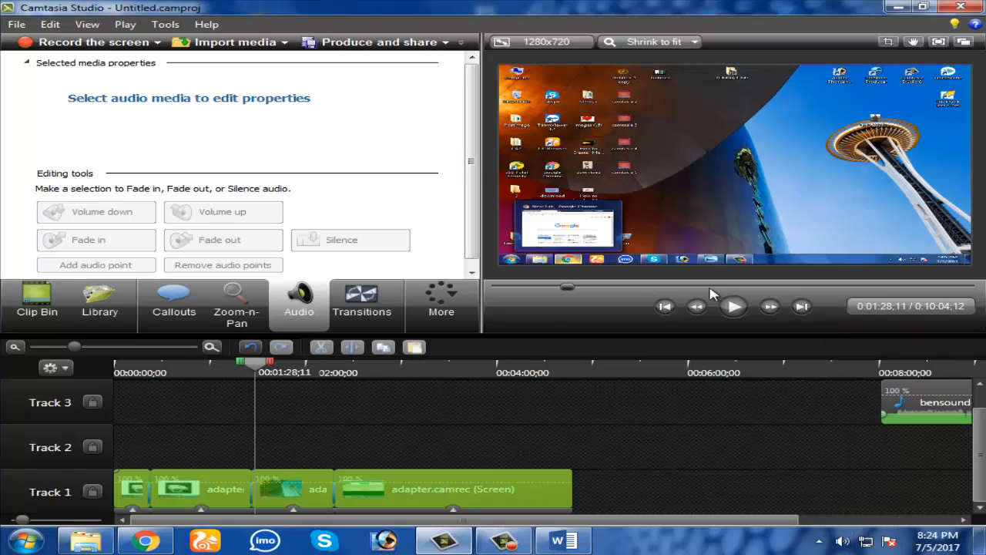
pyautogui.moveTo(262, 362); pyautogui.dragTo(123, 362)
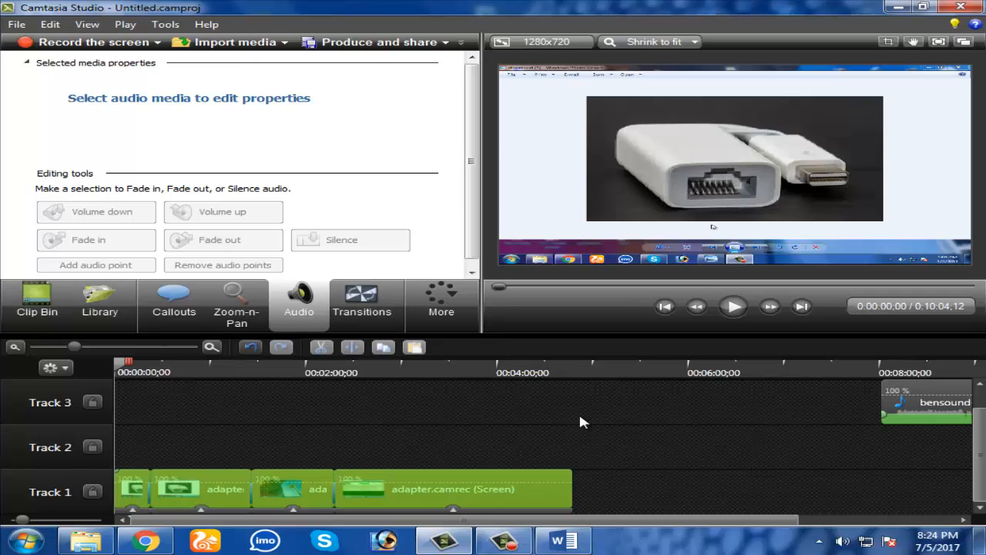
pyautogui.click(908, 6)
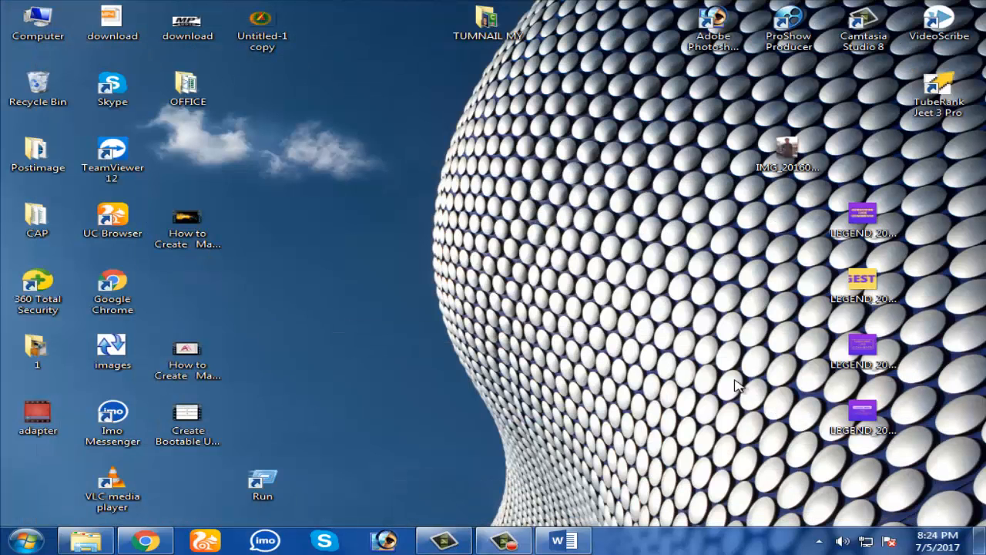
pyautogui.click(504, 540)
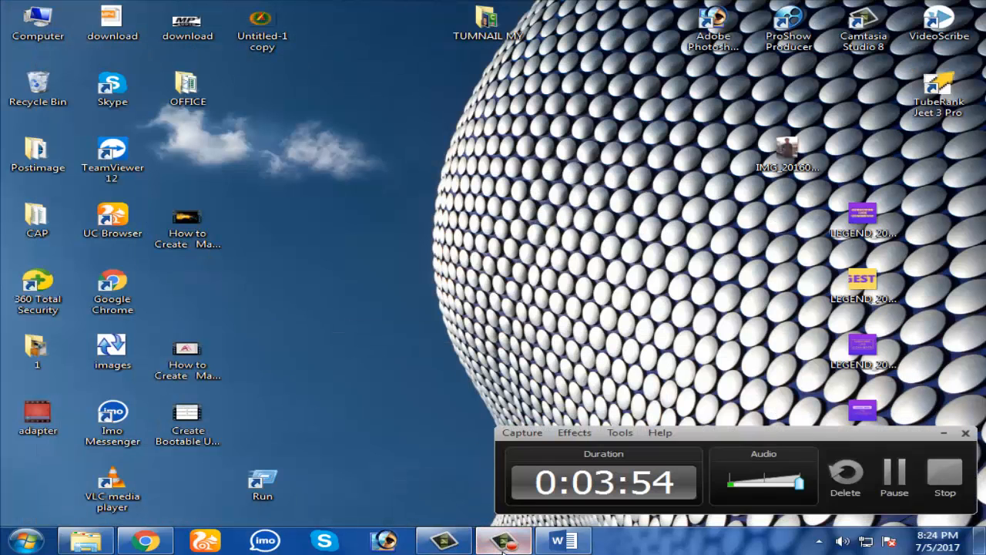
pyautogui.click(493, 546)
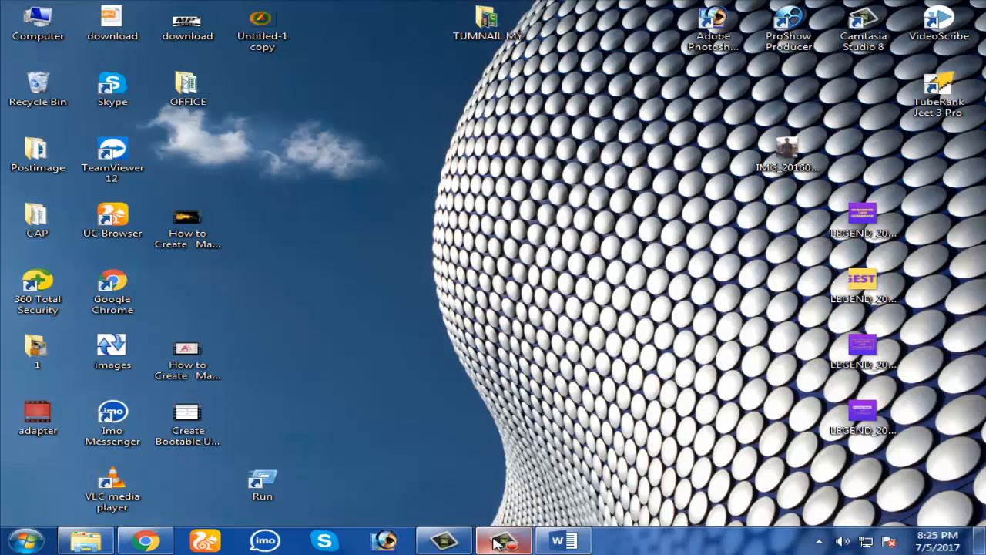
pyautogui.click(497, 544)
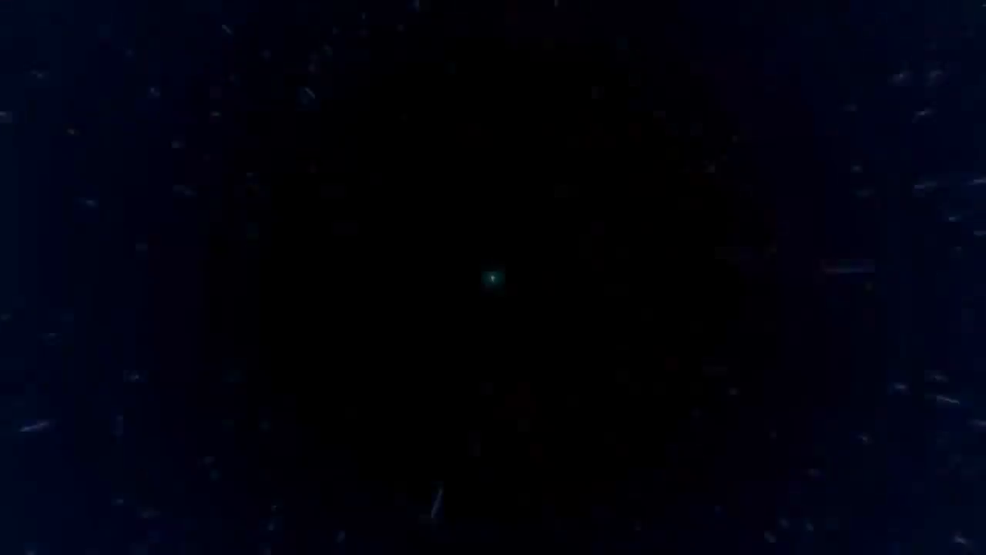